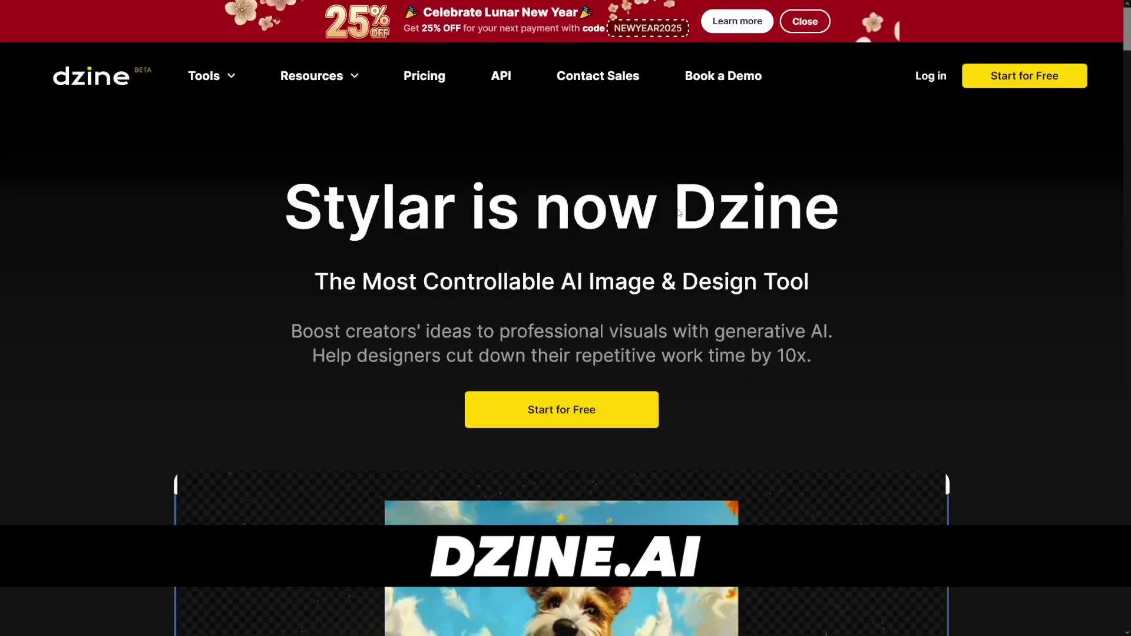
Highlight 'Dzine' and 'Stylar' in the headline, then select the 'dzine ai' Google search query
left_click_drag(678, 212, 834, 226)
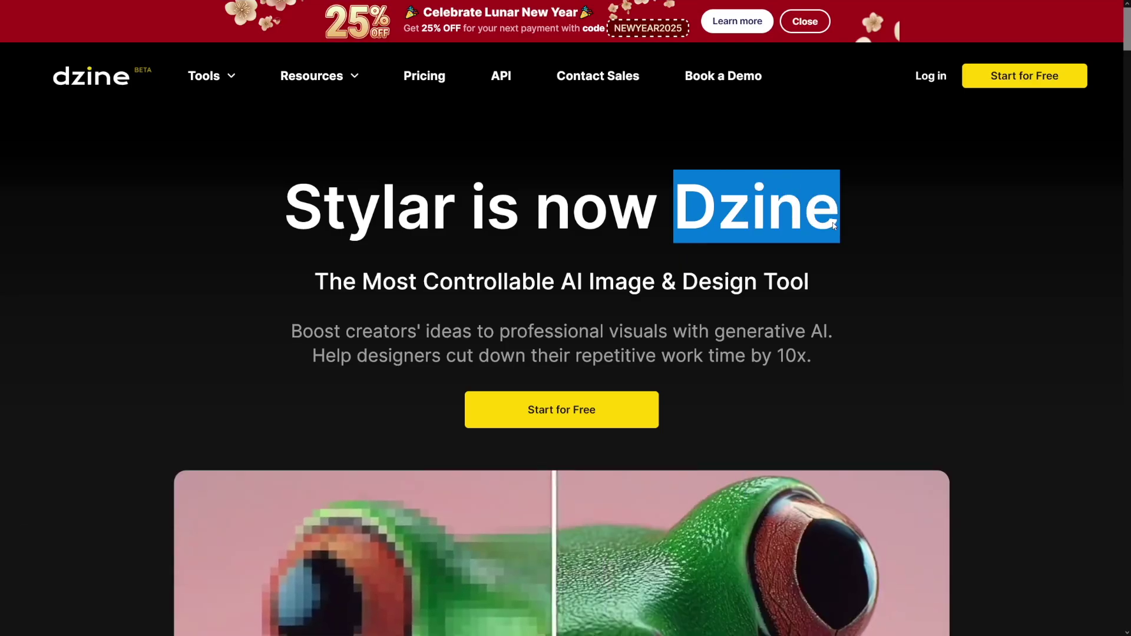
left_click(833, 225)
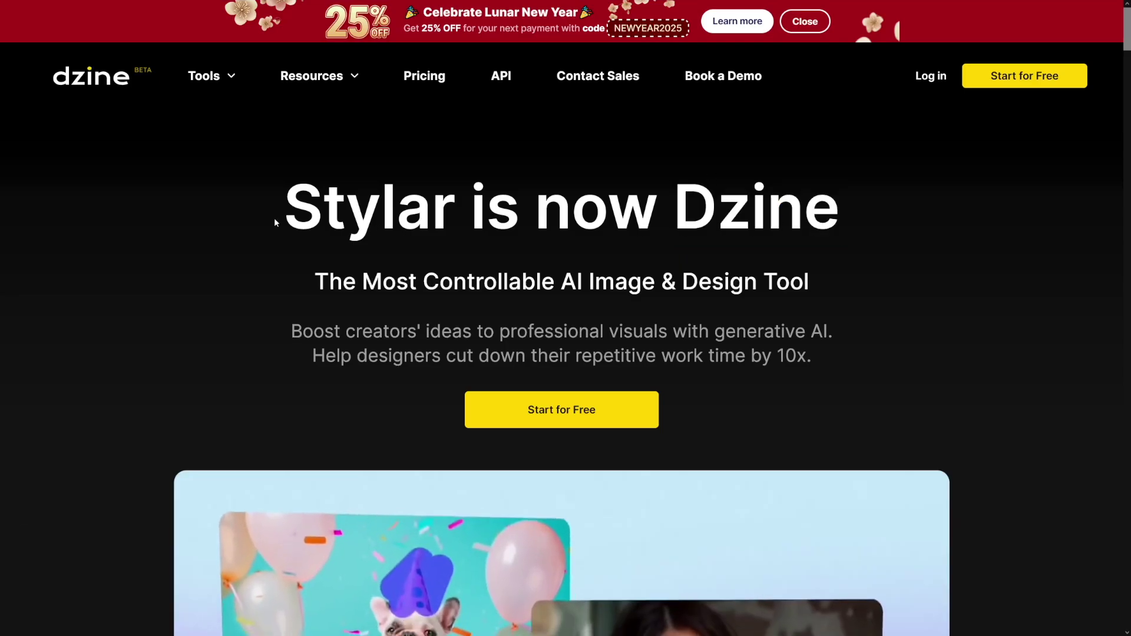
left_click_drag(300, 216, 460, 220)
left_click(459, 219)
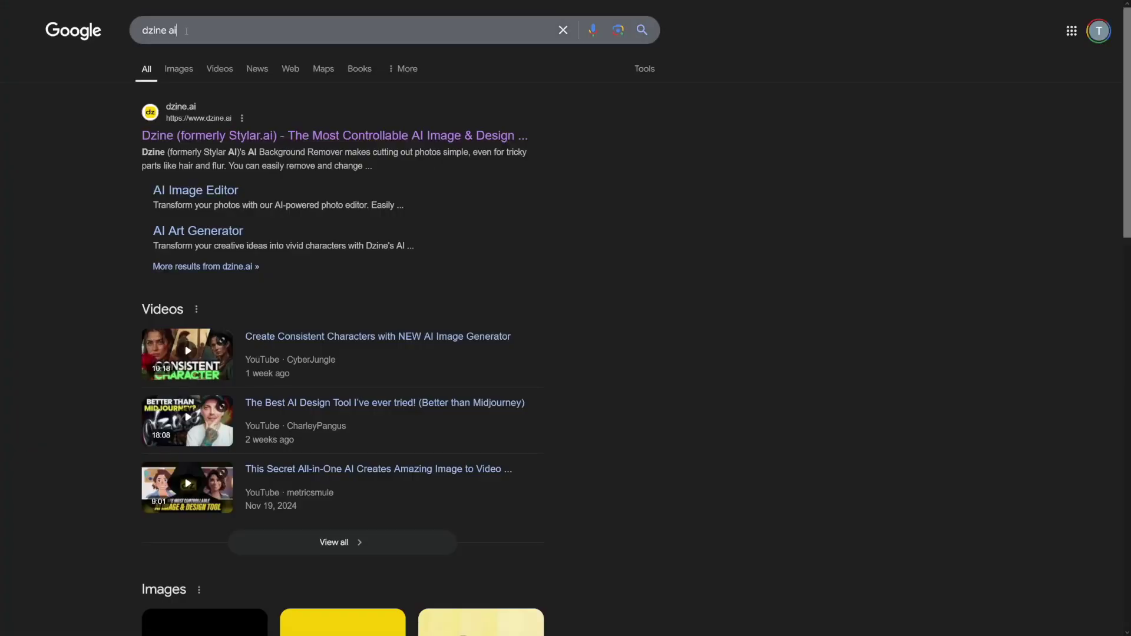
left_click_drag(179, 30, 134, 31)
left_click(269, 136)
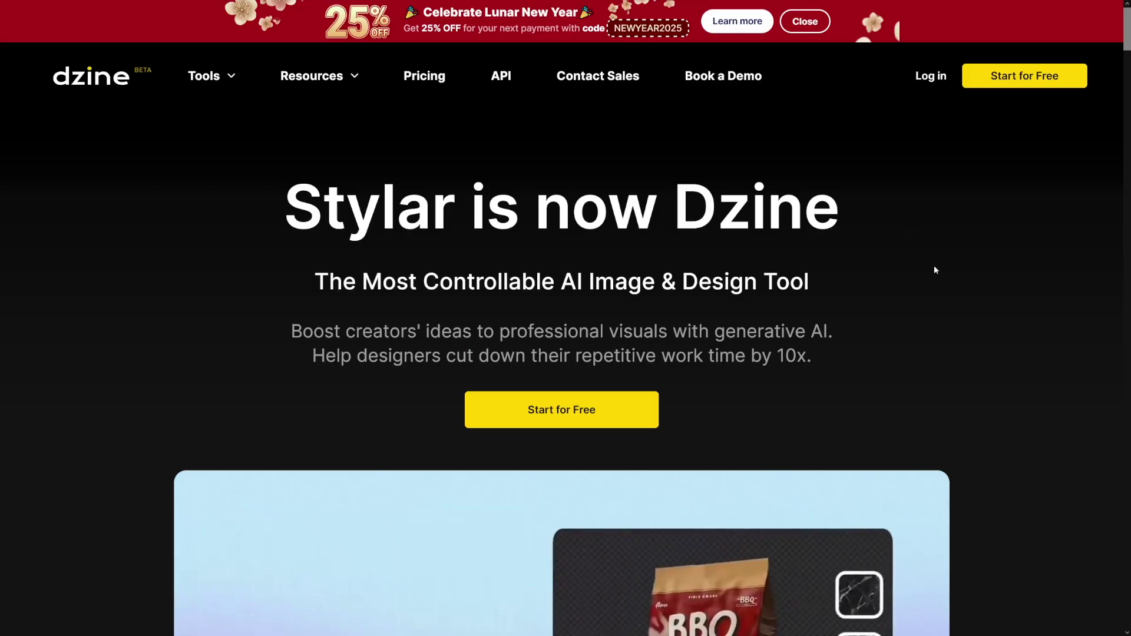
scroll(980, 291, "down", 12)
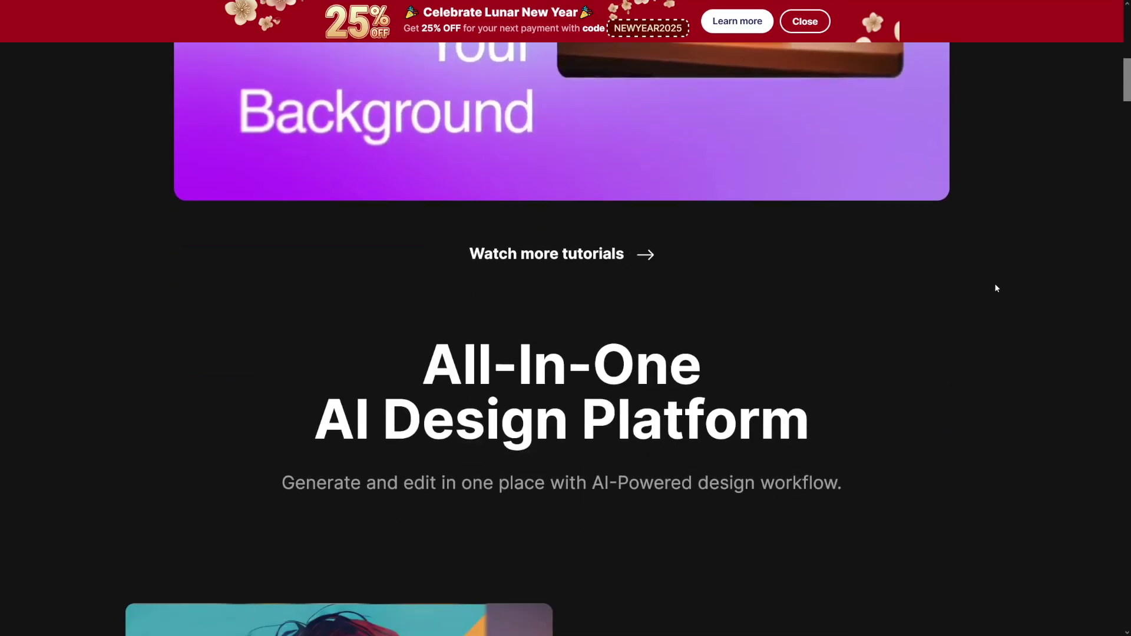
scroll(965, 267, "down", 4)
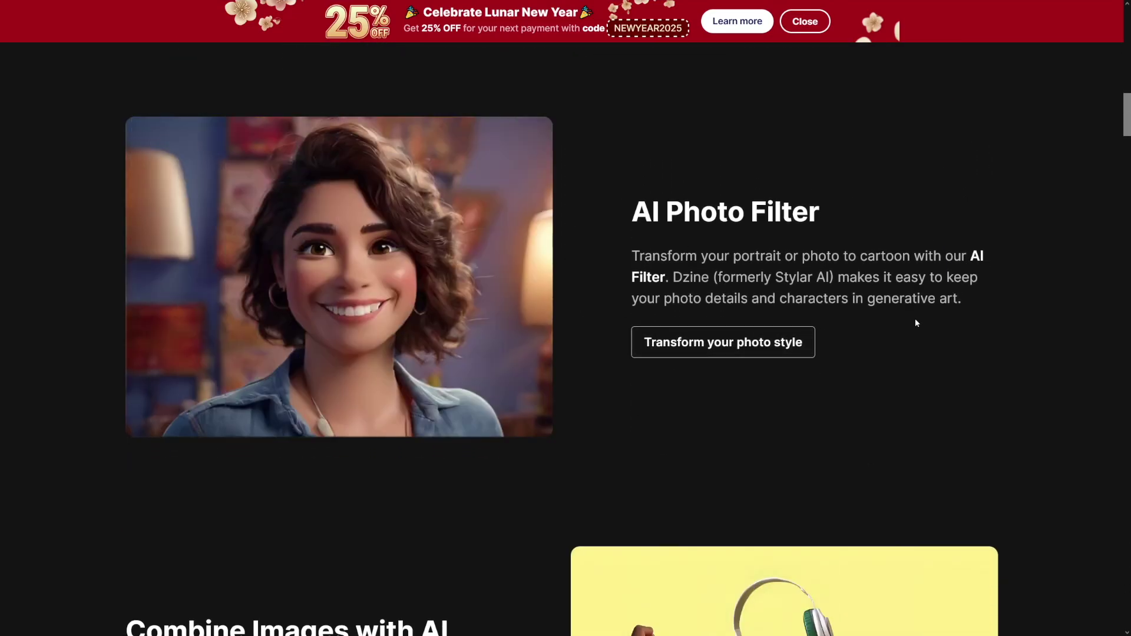
scroll(954, 310, "down", 6)
scroll(807, 269, "down", 7)
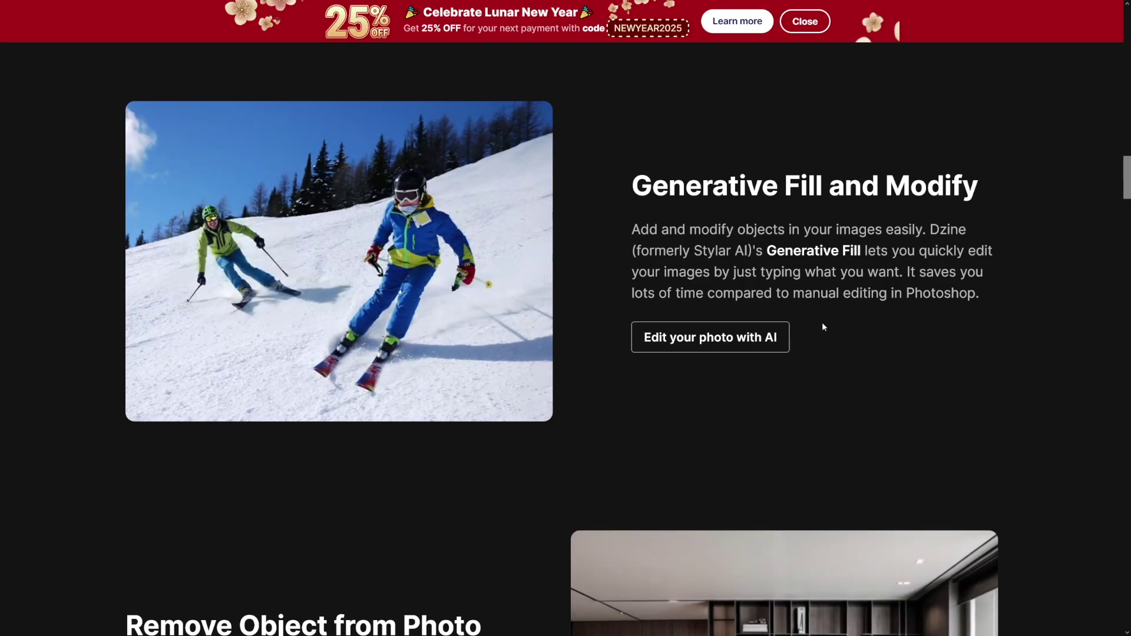
scroll(867, 316, "up", 20)
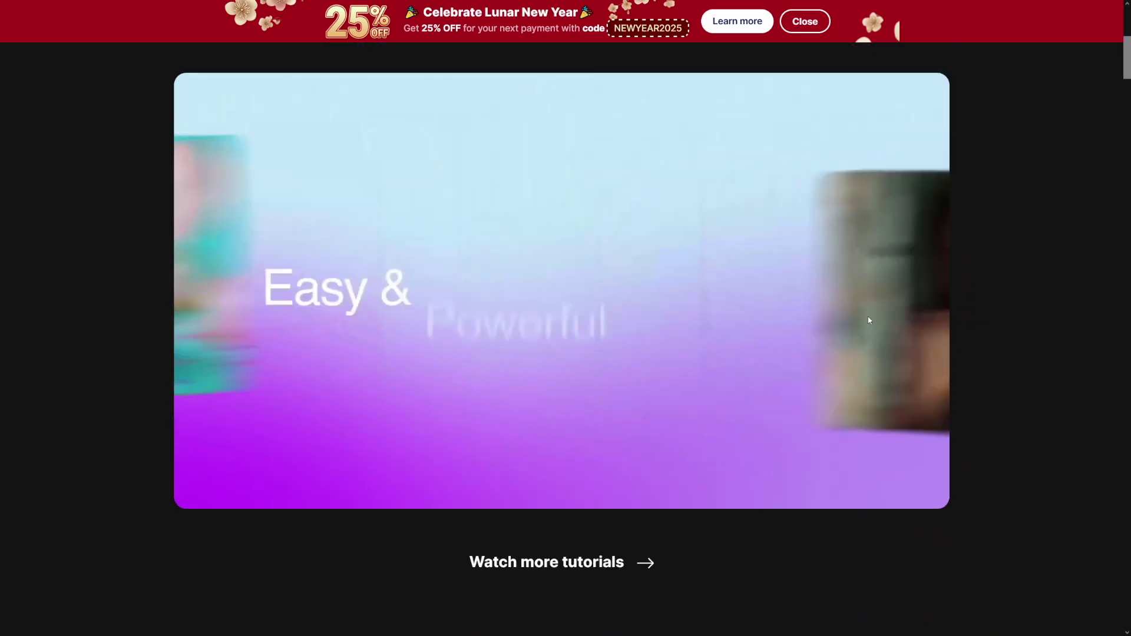
scroll(865, 319, "up", 6)
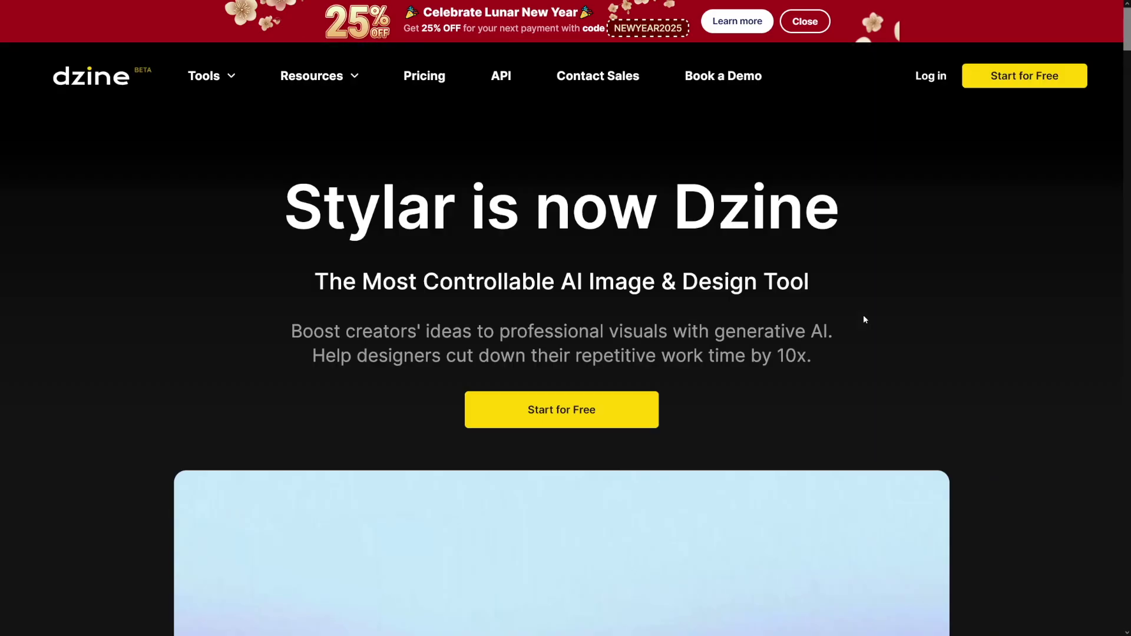
Sign up for Dzine with a Google account and continue on the free plan
left_click(583, 418)
left_click(642, 278)
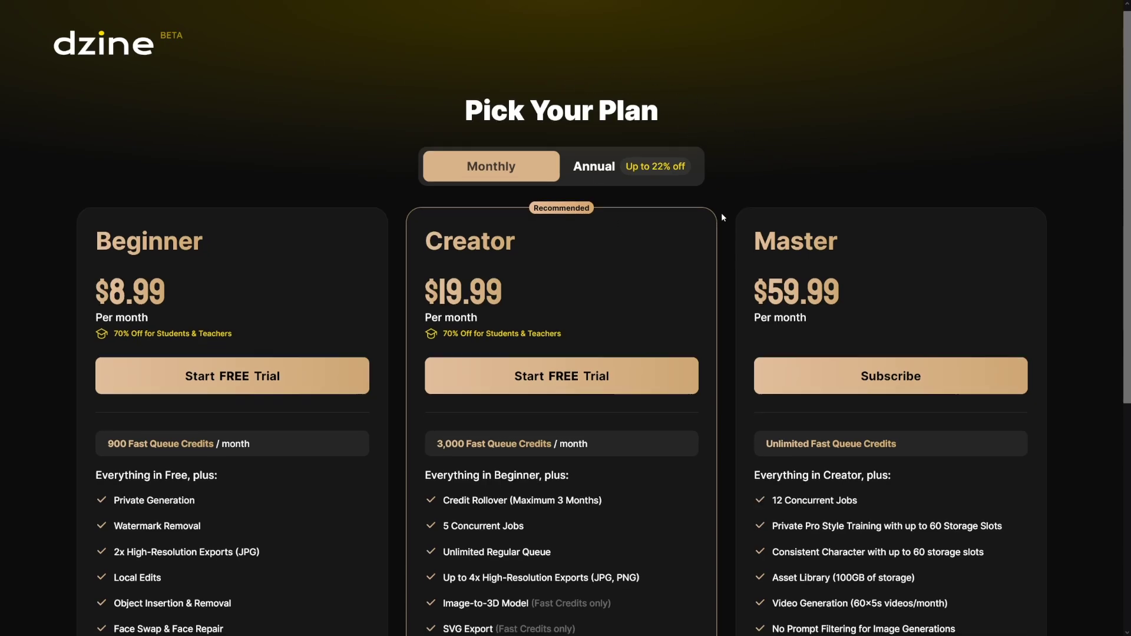
scroll(722, 218, "down", 5)
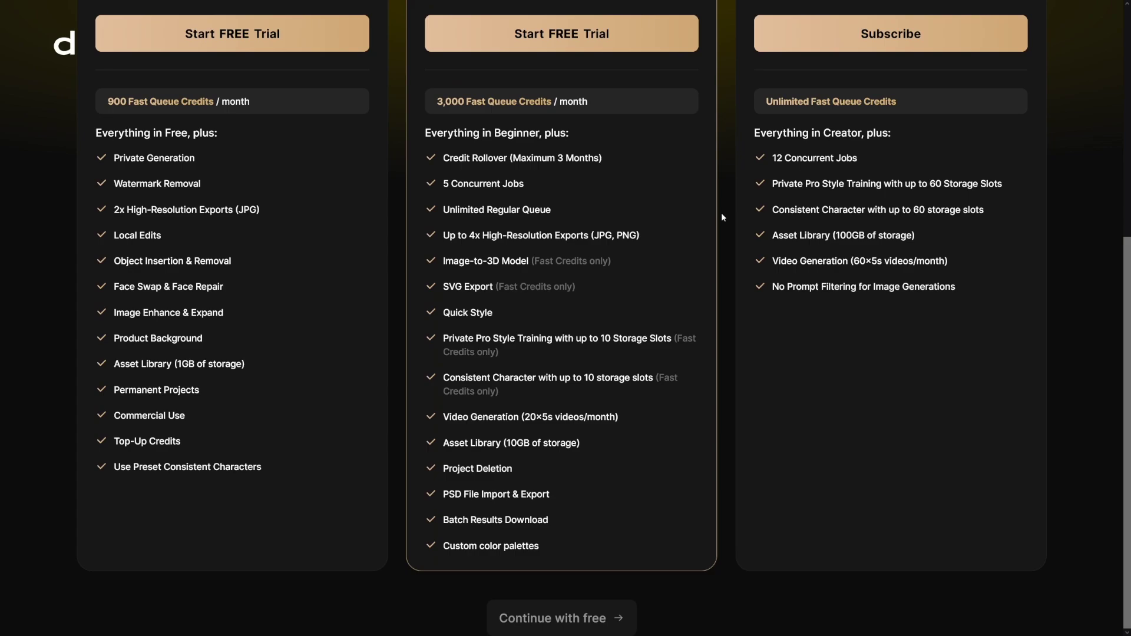
left_click(539, 618)
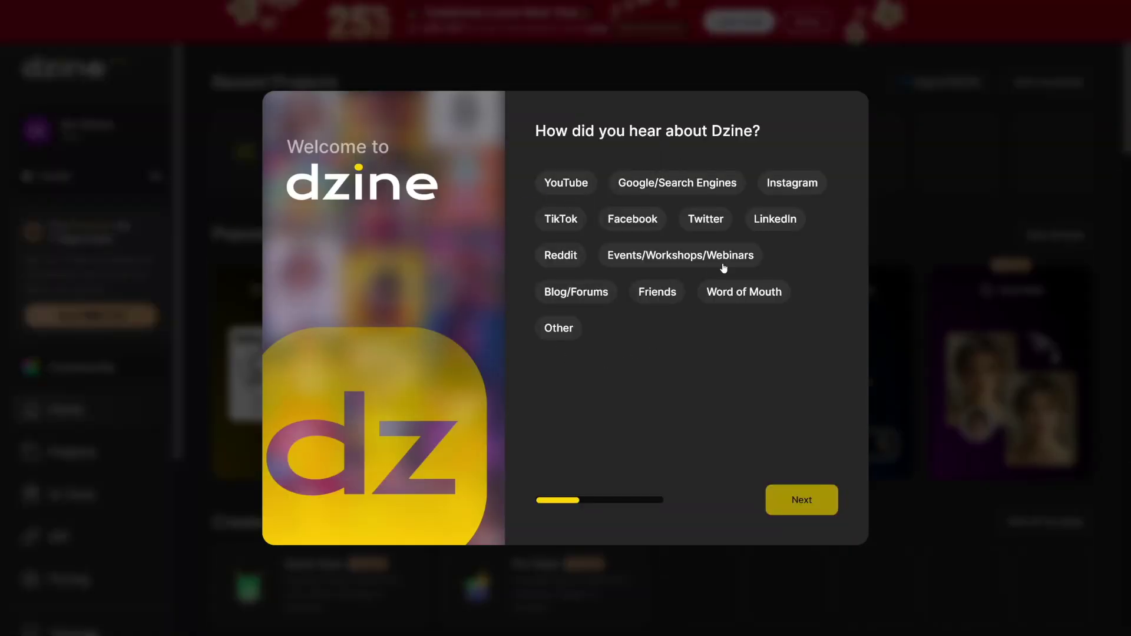
Answer the welcome survey with YouTube and Graphic Design, then skip joining the community
left_click(569, 184)
left_click(583, 182)
left_click(802, 498)
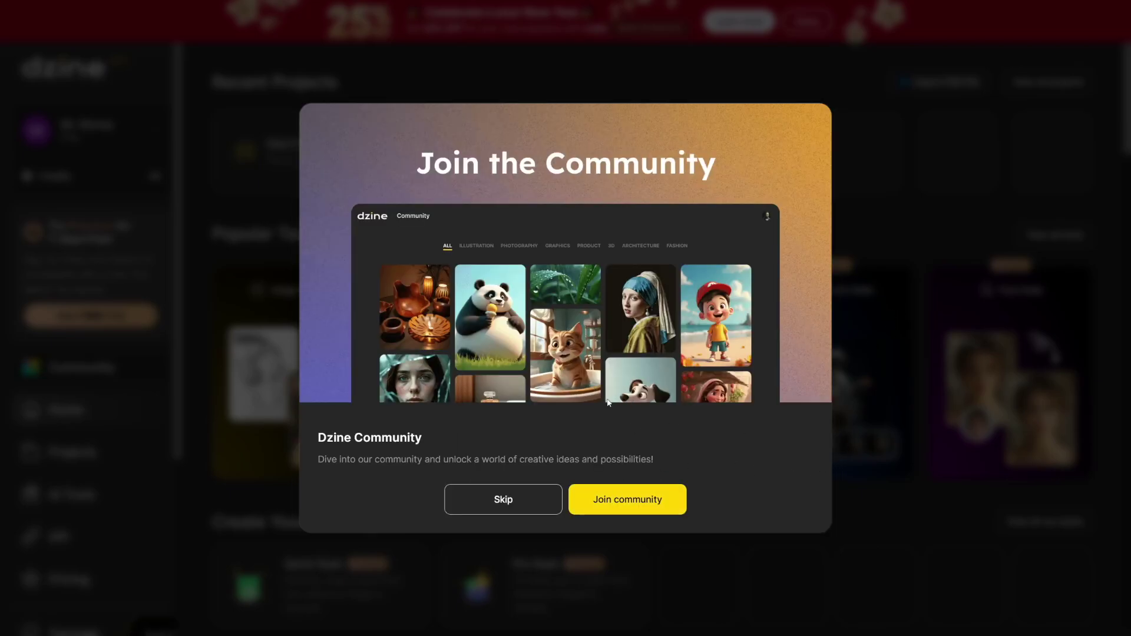
left_click(499, 502)
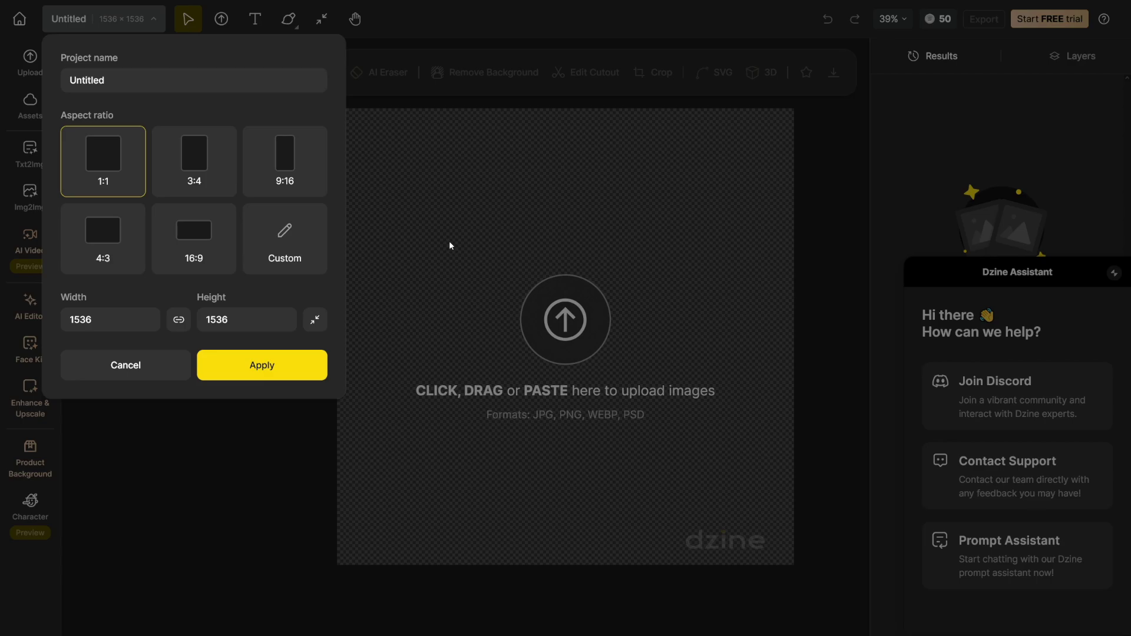
Choose the 16:9 aspect ratio and apply the 1536 × 864 canvas size
left_click(201, 226)
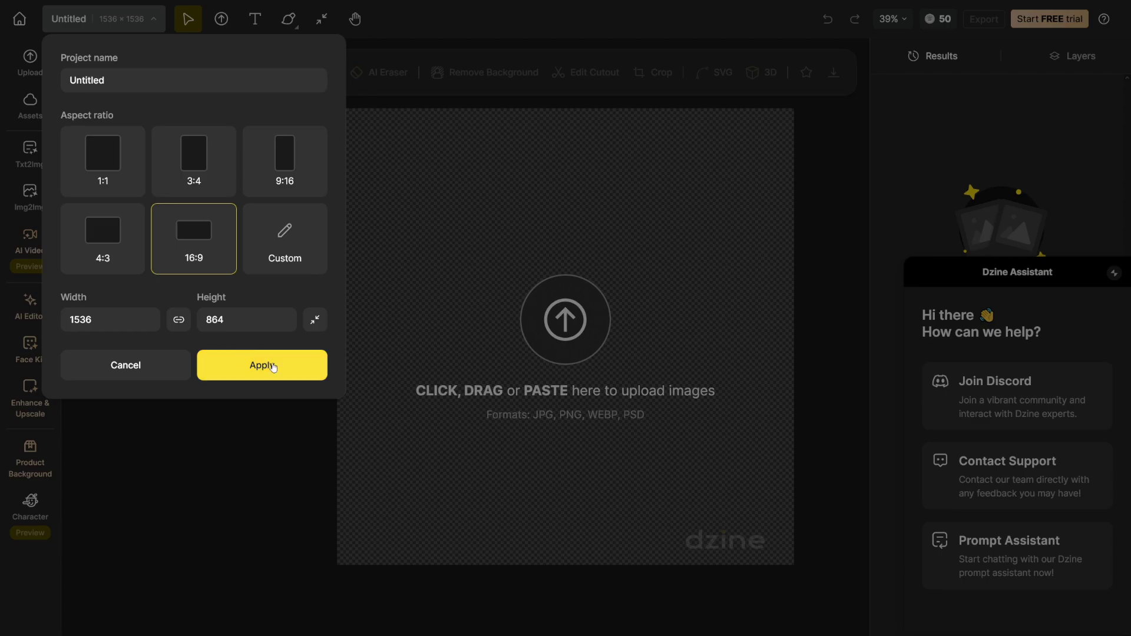
left_click(238, 360)
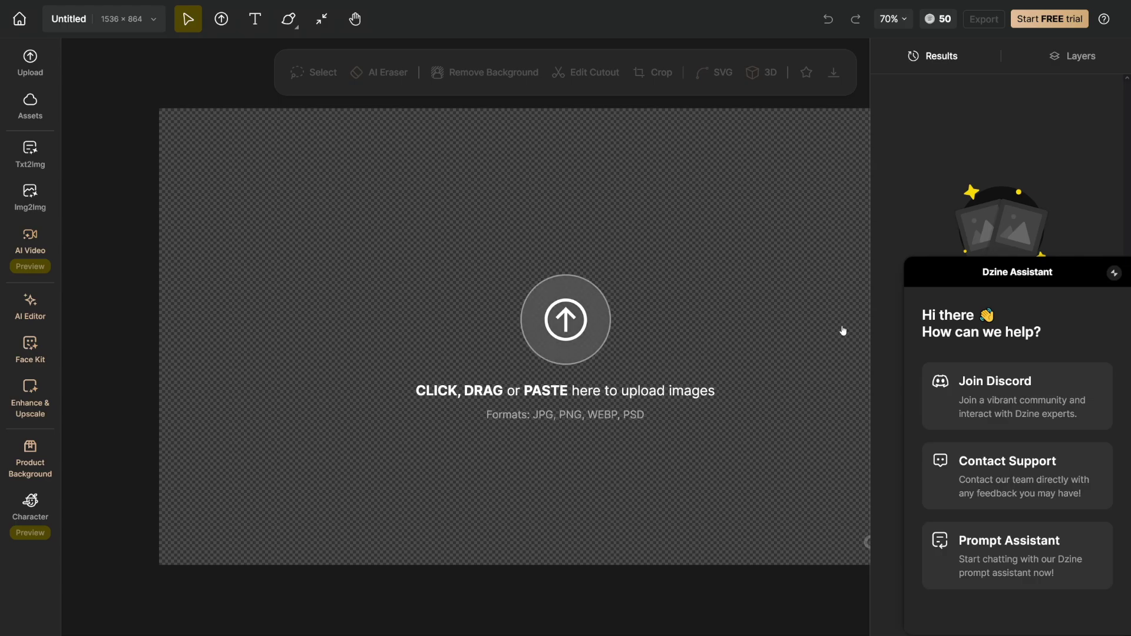
Minimize the Dzine Assistant panel and set the canvas zoom to 50%
left_click(1113, 274)
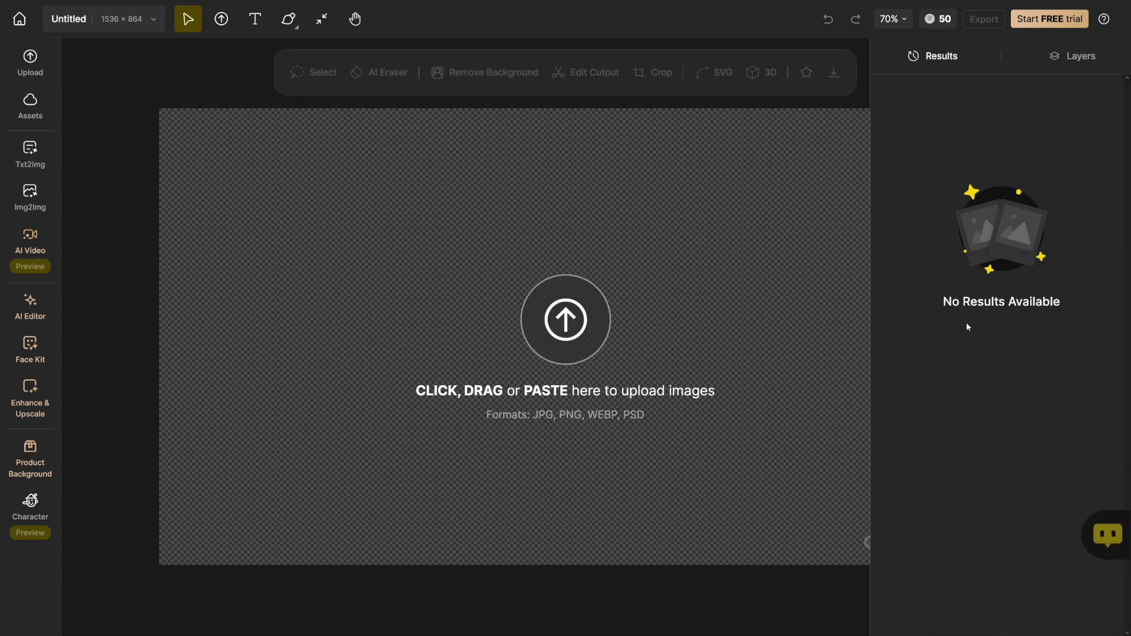
left_click(904, 24)
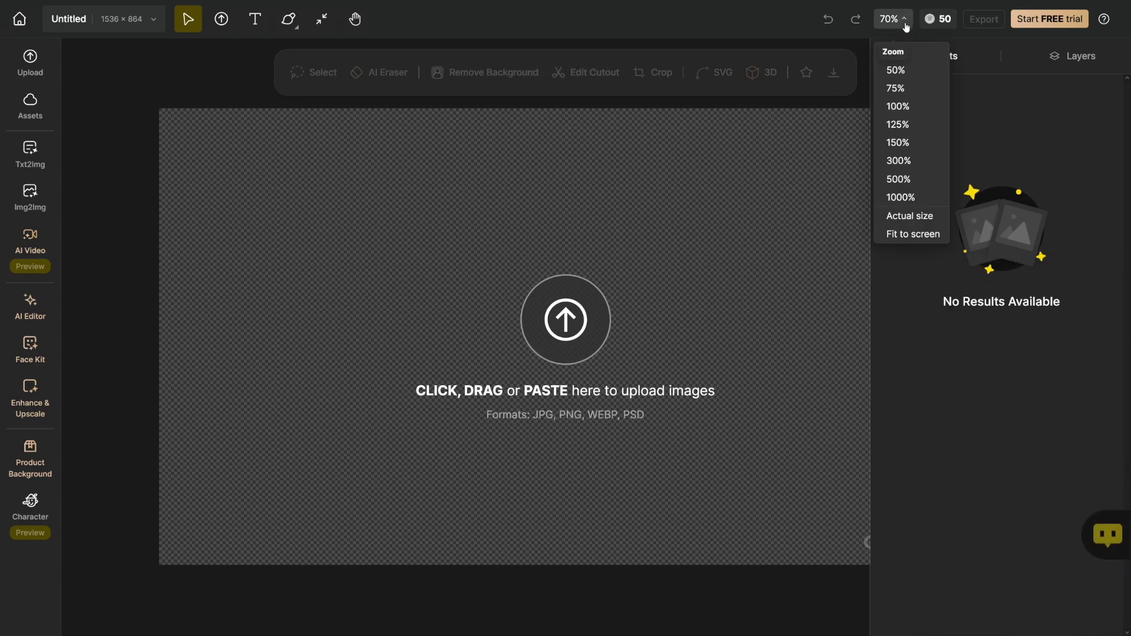
left_click(895, 70)
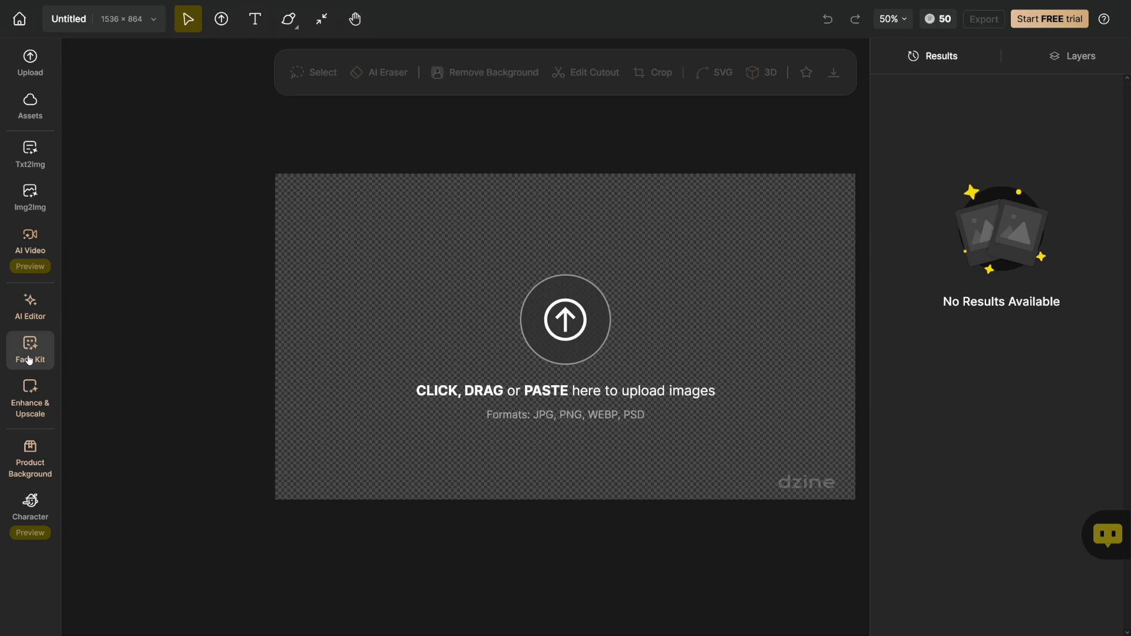
Open Text to Image and scroll through the All styles grid in the style picker
left_click(37, 157)
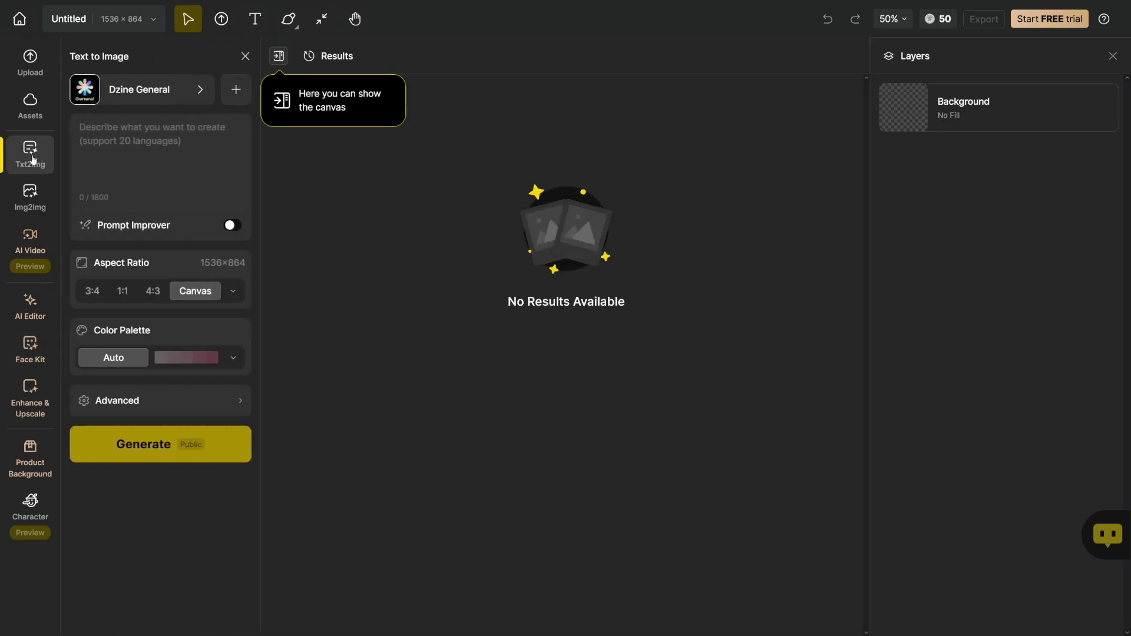
left_click(199, 93)
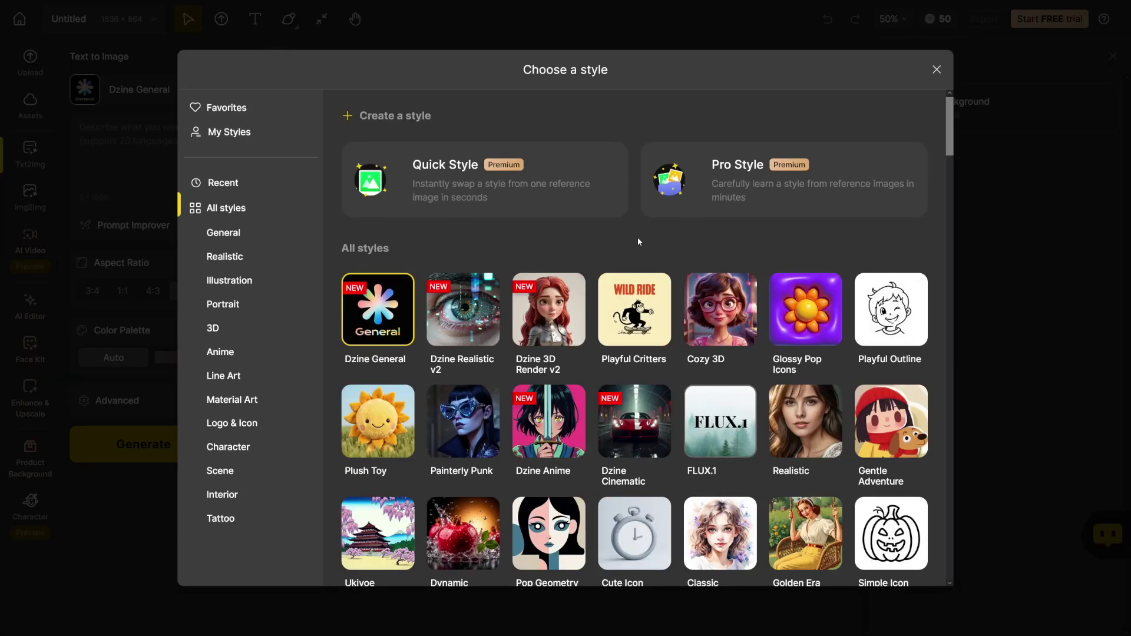
scroll(613, 257, "down", 8)
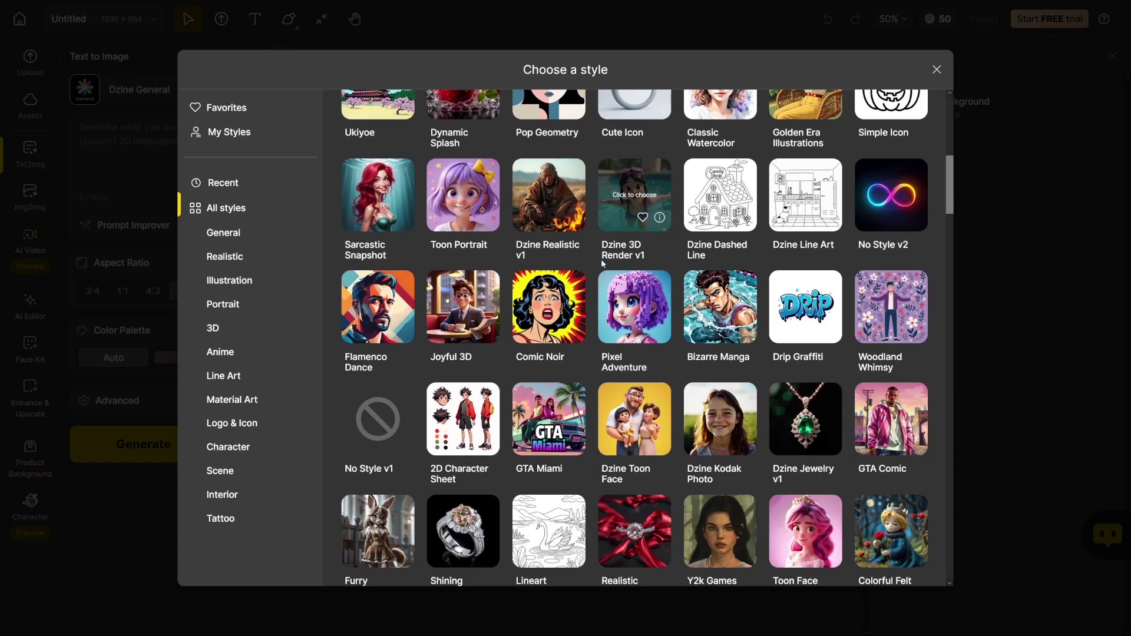
scroll(602, 263, "down", 6)
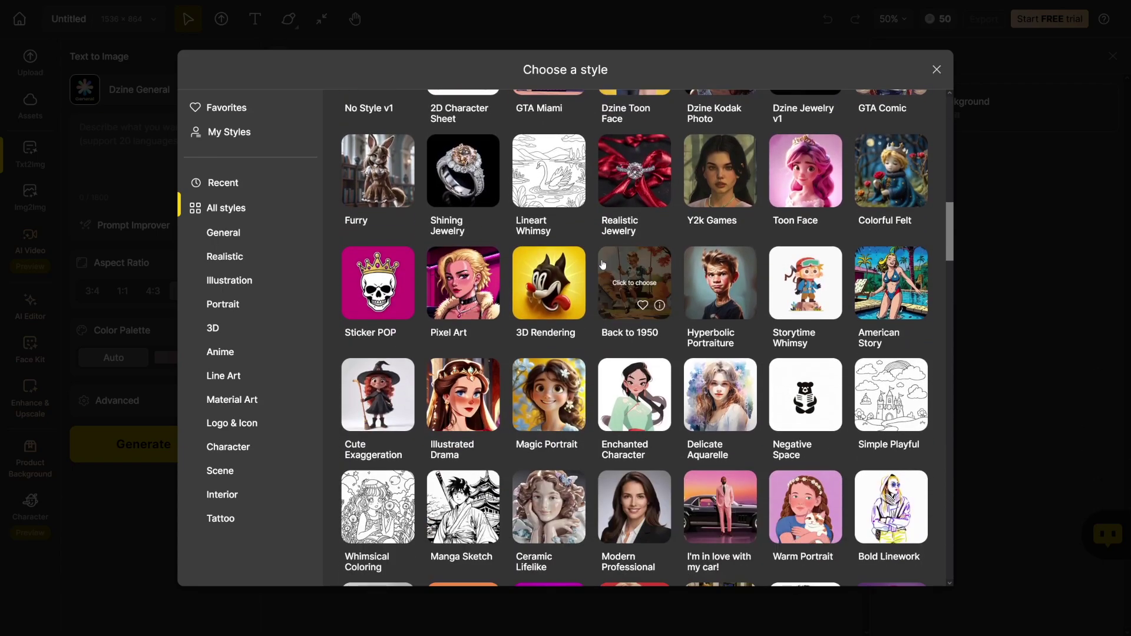
scroll(602, 264, "down", 8)
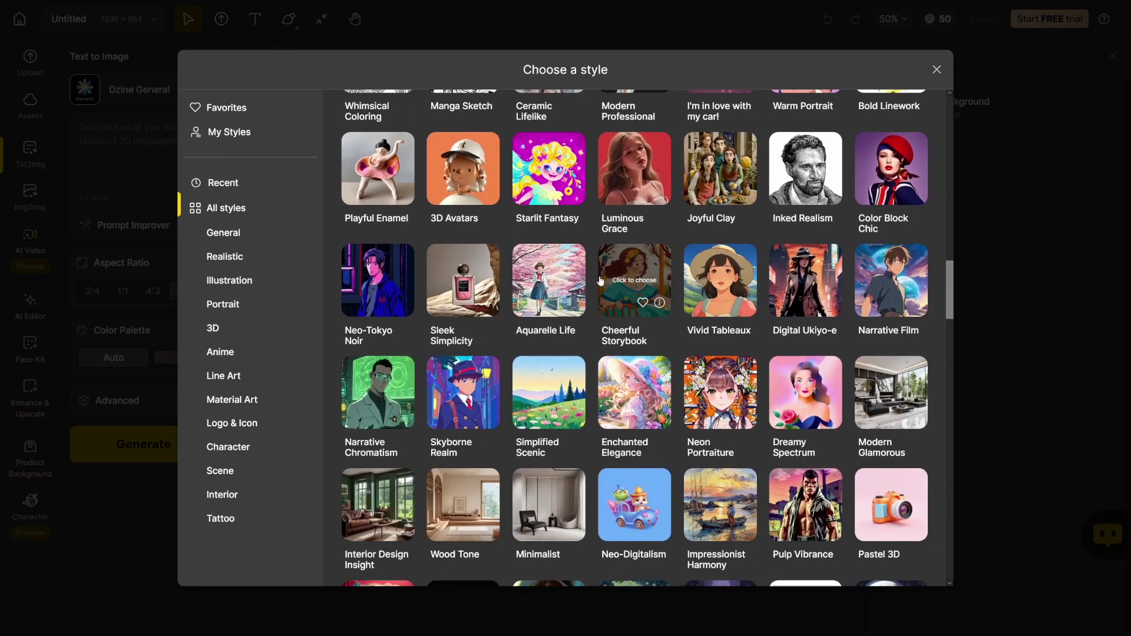
scroll(591, 309, "down", 11)
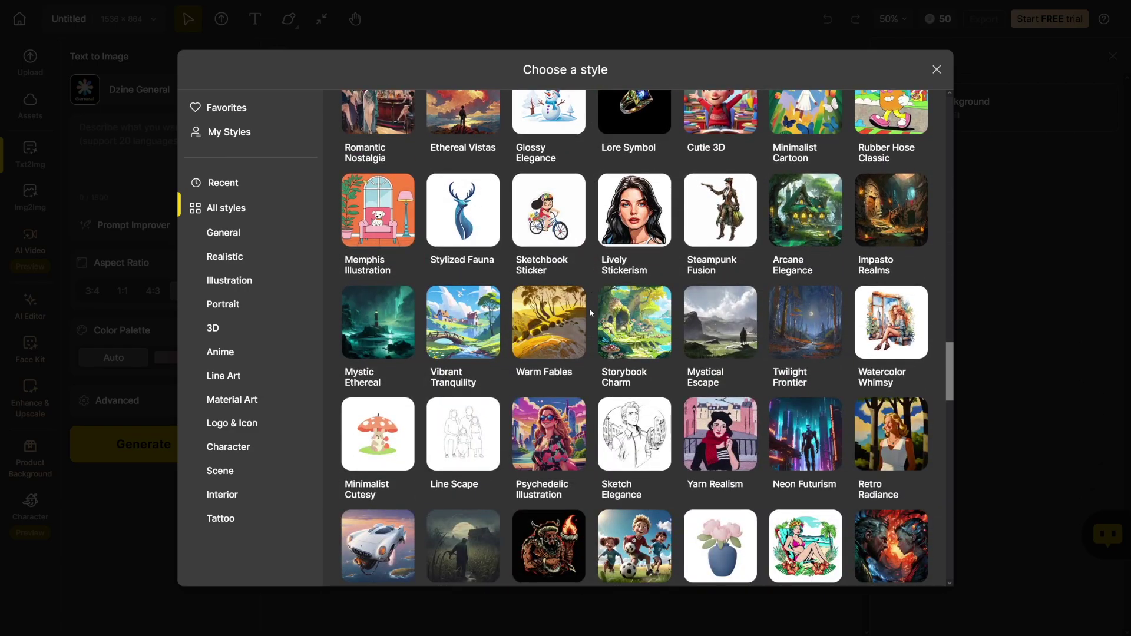
scroll(589, 311, "up", 20)
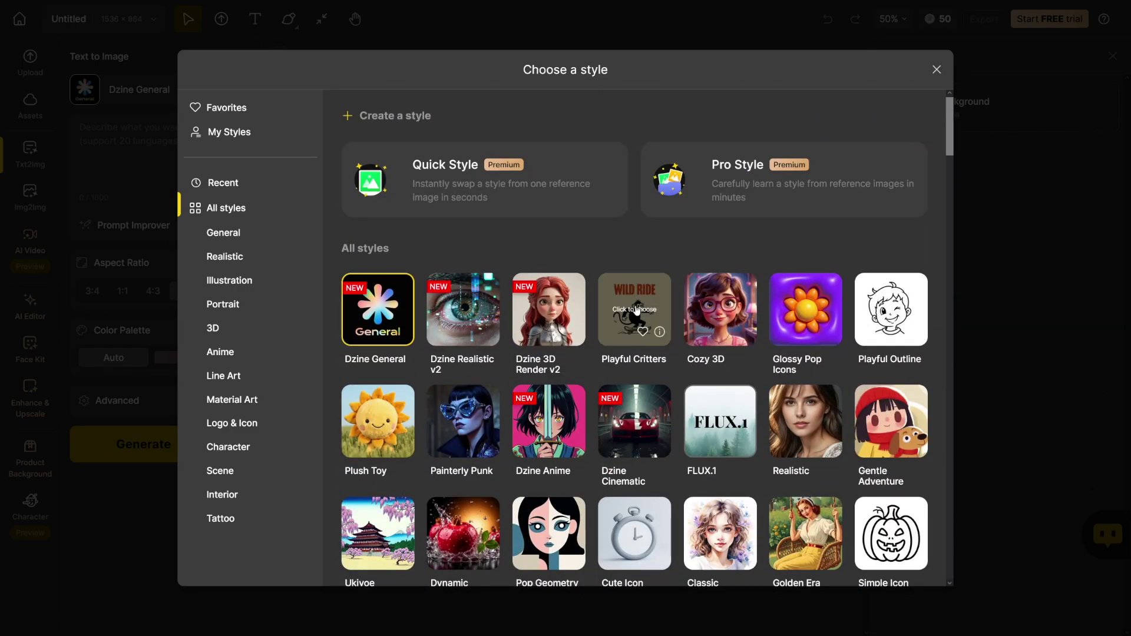
Keep Dzine General, paste the enchanted forest prompt, and turn on Prompt Improver
left_click(382, 314)
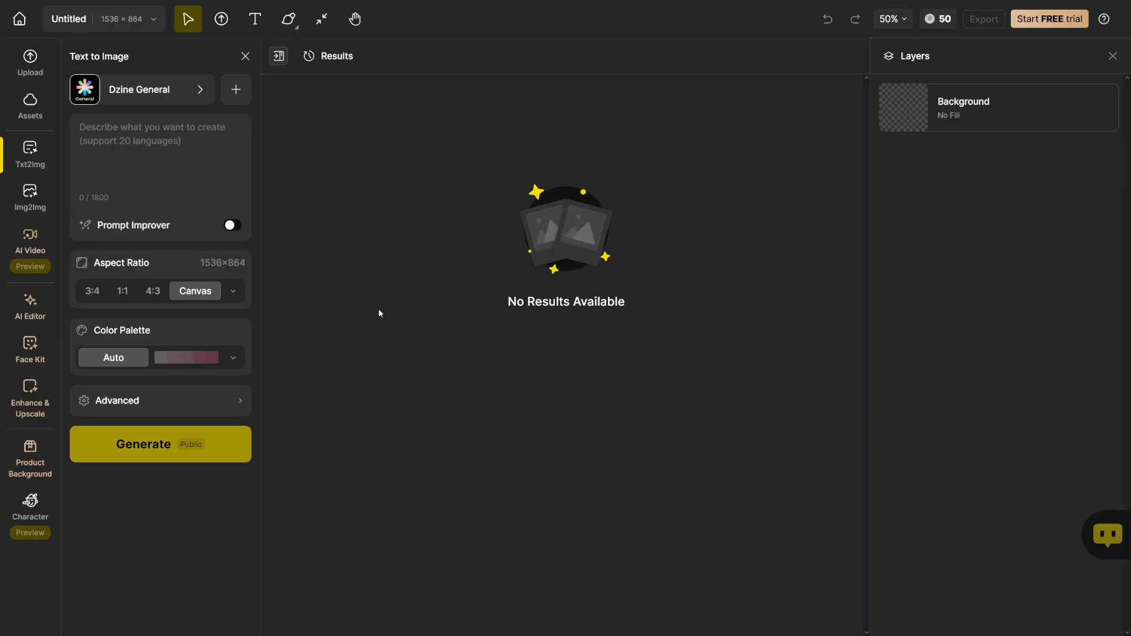
left_click(97, 131)
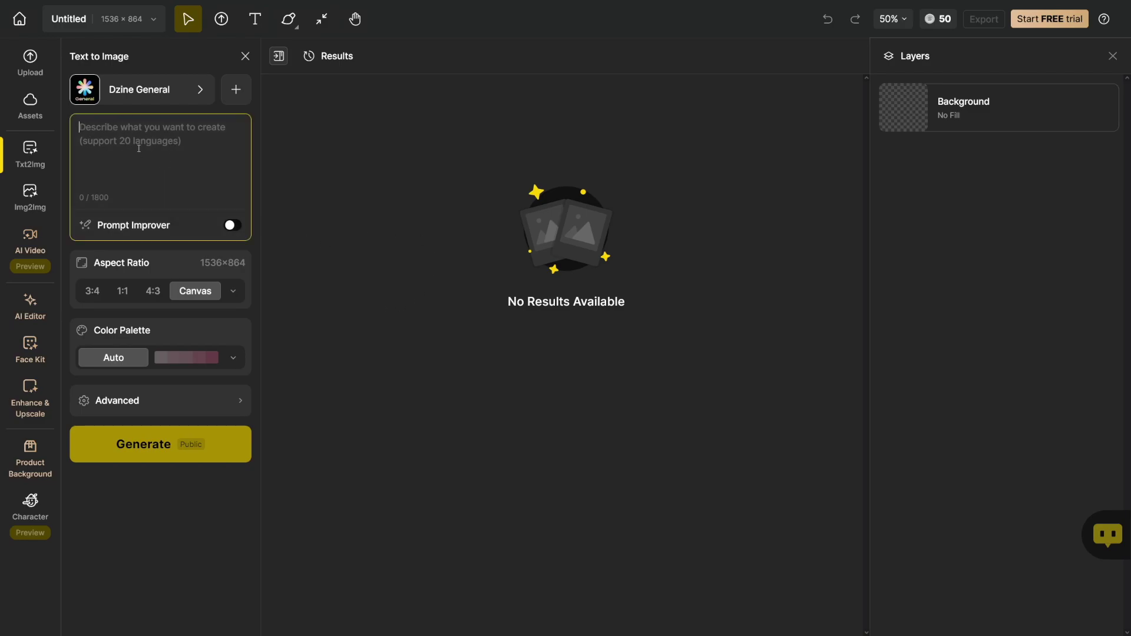
type("Enchanted fantasy forest with whimsical, colorful trees. Twisting vines and flowing streams. Ethereal mist. Magical light. No creatures or characters. Dreamlike atmosphere. Rich, saturated colors.")
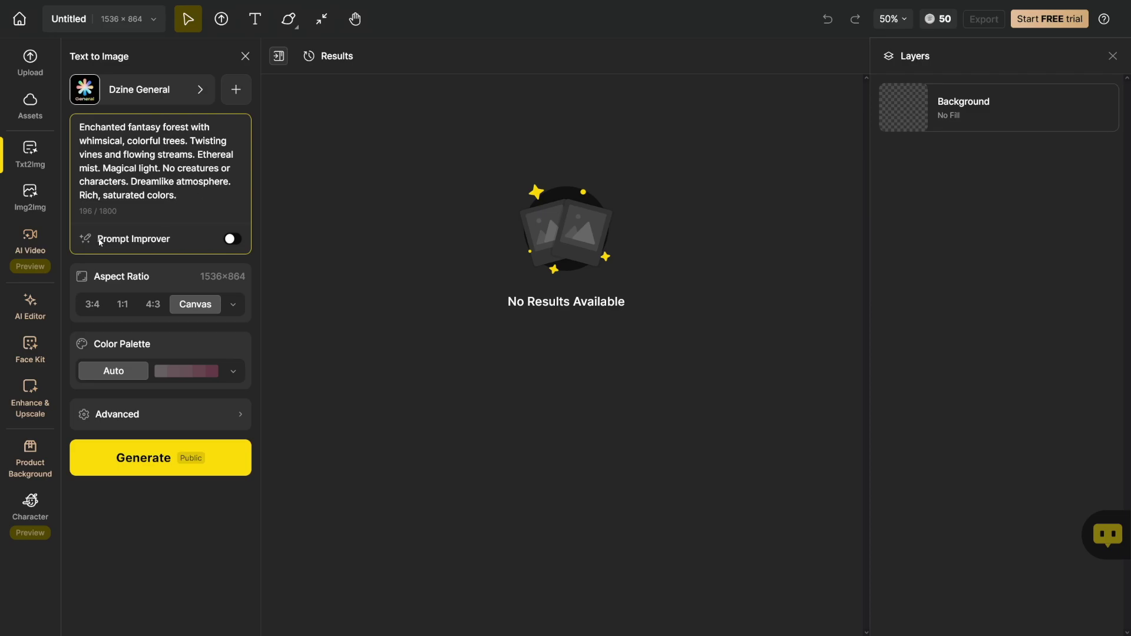
left_click(233, 241)
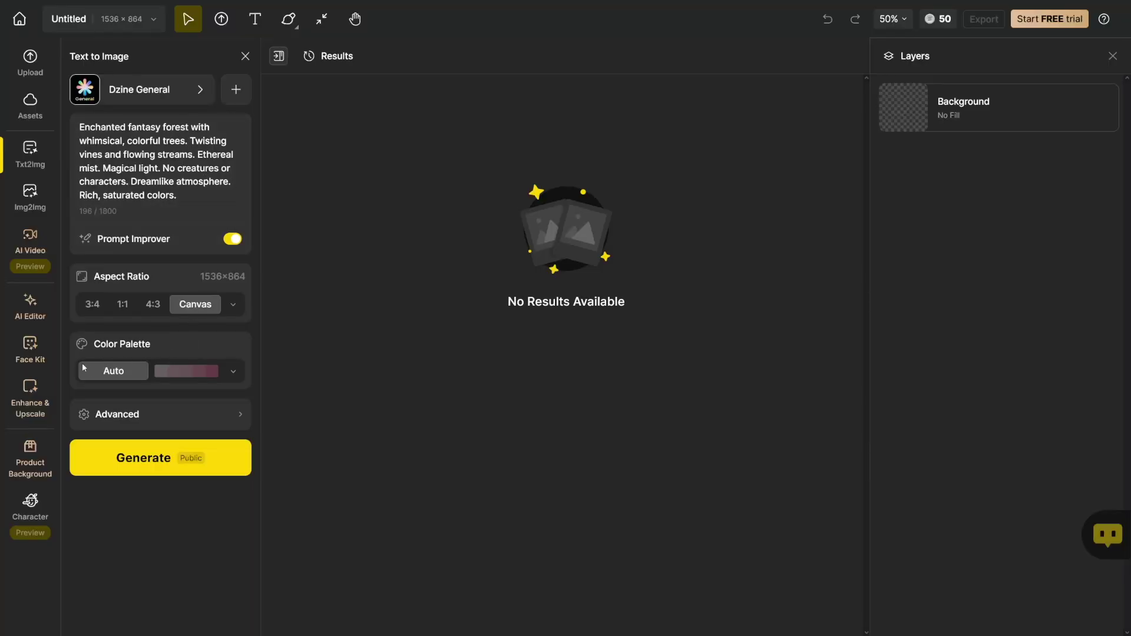
Try the Barbie colour palette, revert to Auto, and generate the forest images
left_click(184, 375)
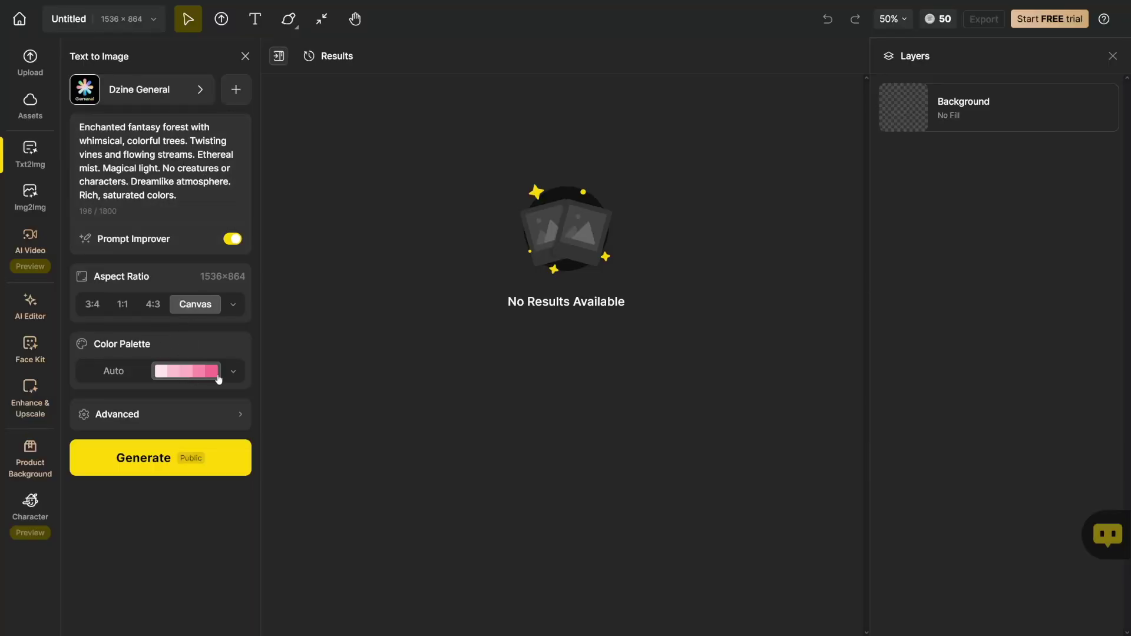
left_click(231, 374)
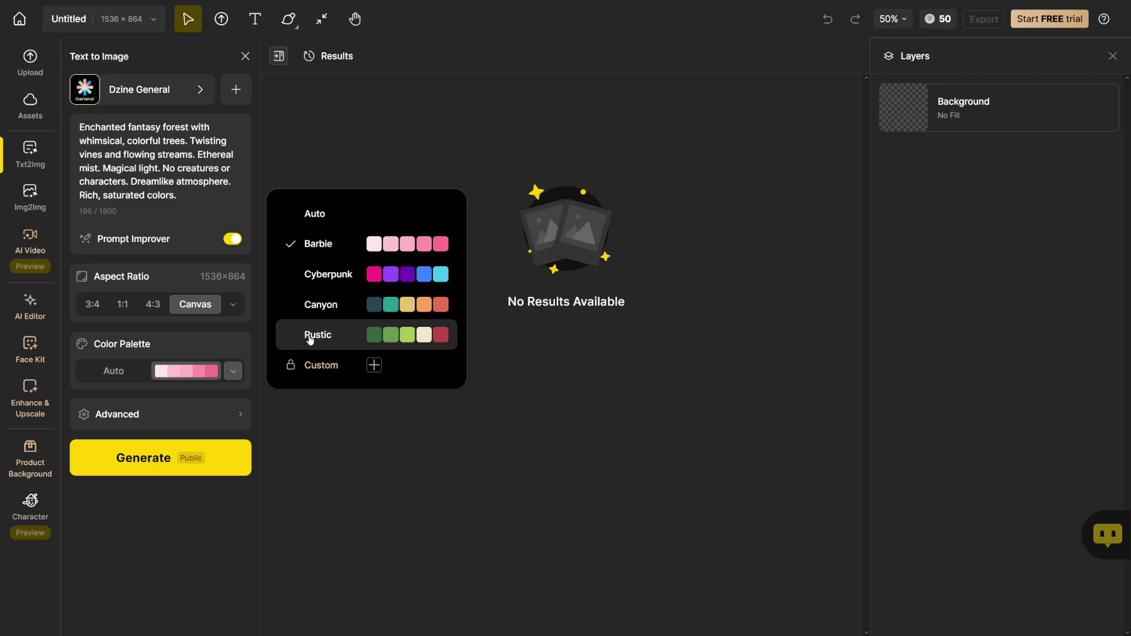
left_click(118, 370)
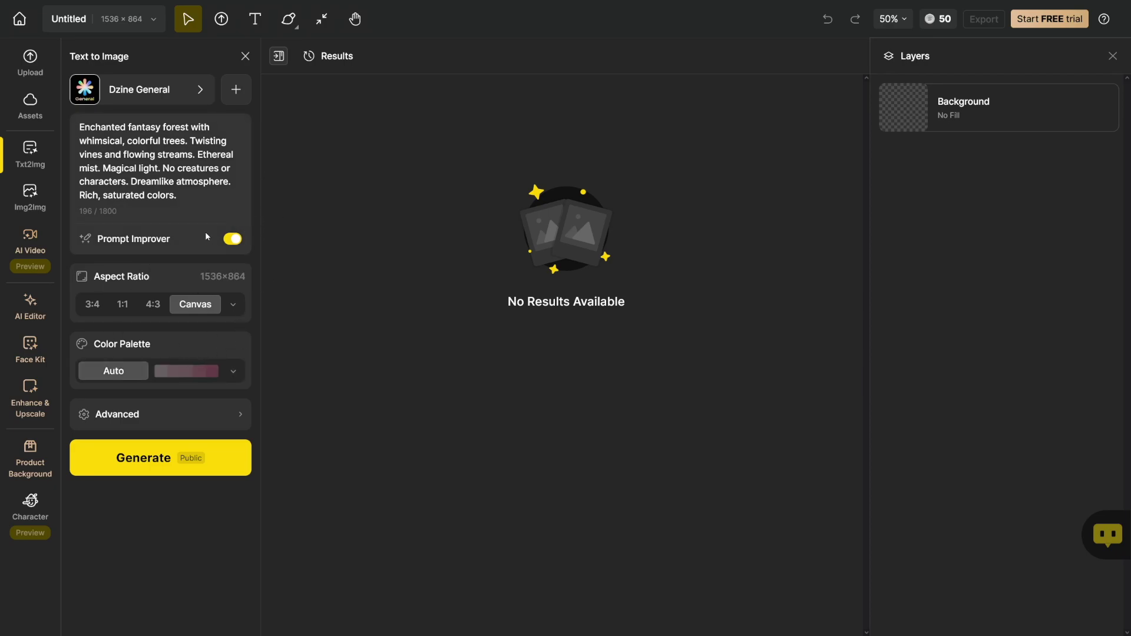
left_click(134, 457)
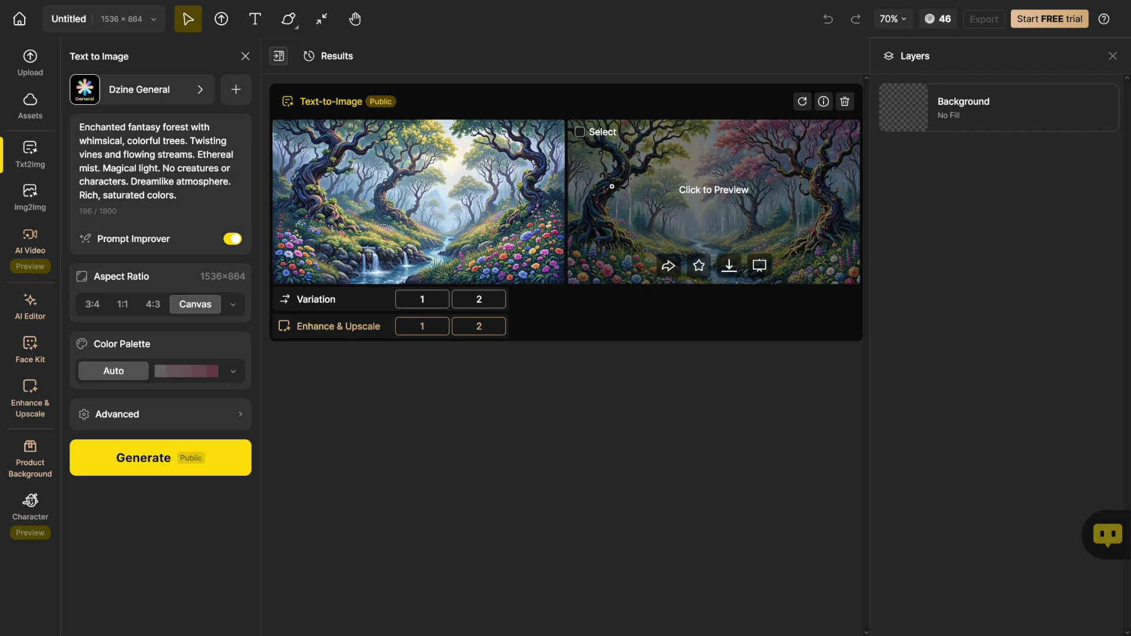
Start Variation 1 of the forest result and preview the pink-tree image full size
left_click(478, 298)
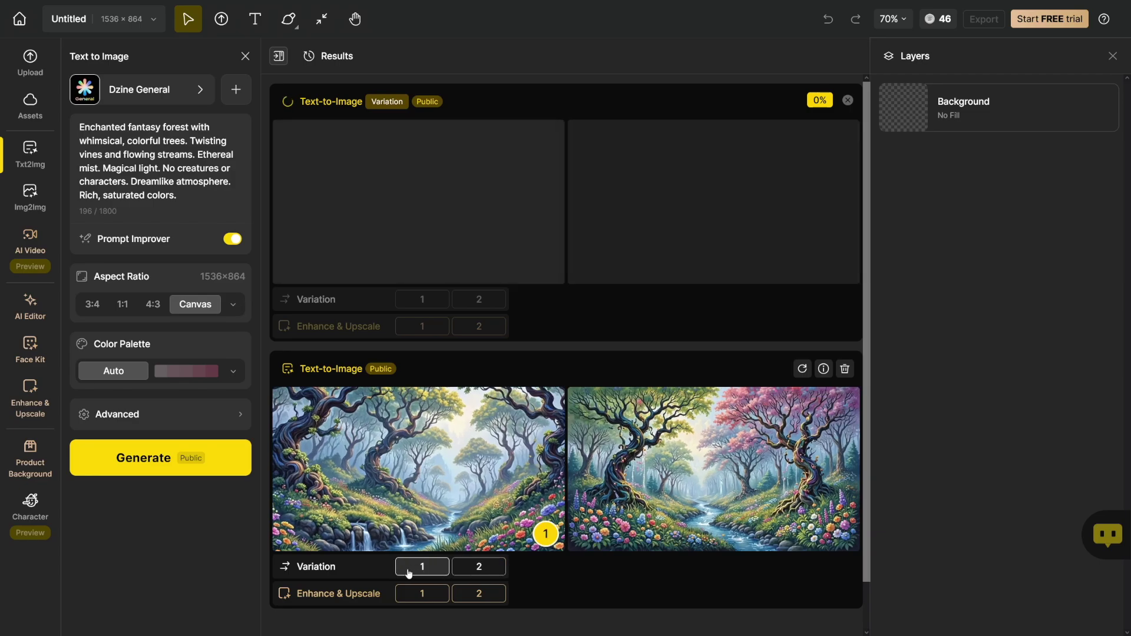
left_click(664, 464)
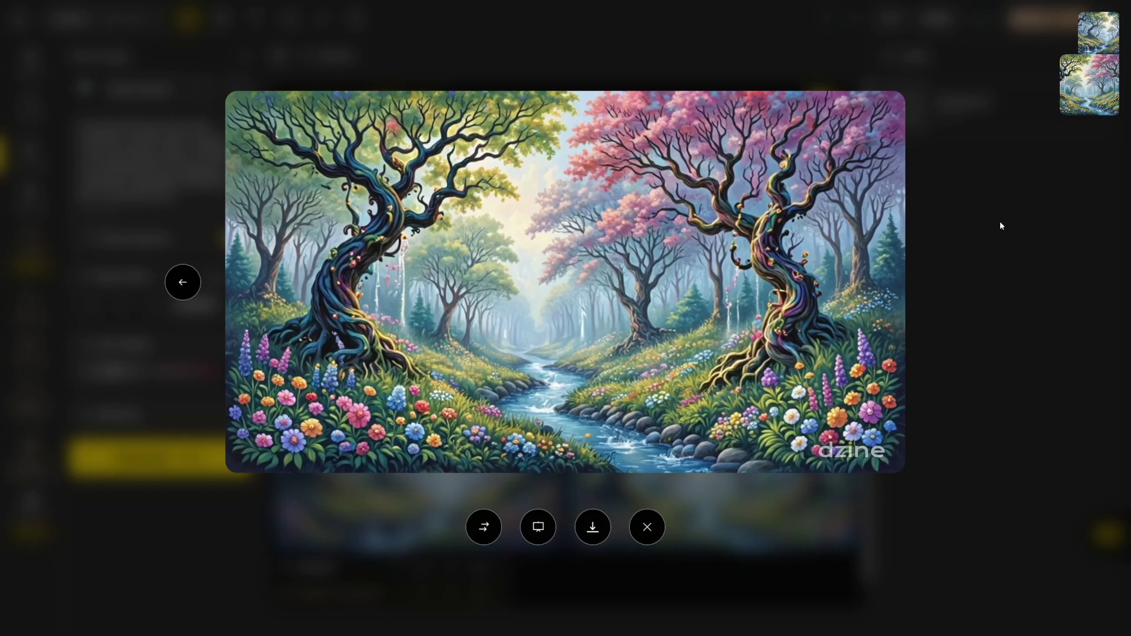
Compare the green-forest and pink-tree images in the preview
left_click(1102, 43)
left_click(1106, 86)
left_click(1108, 42)
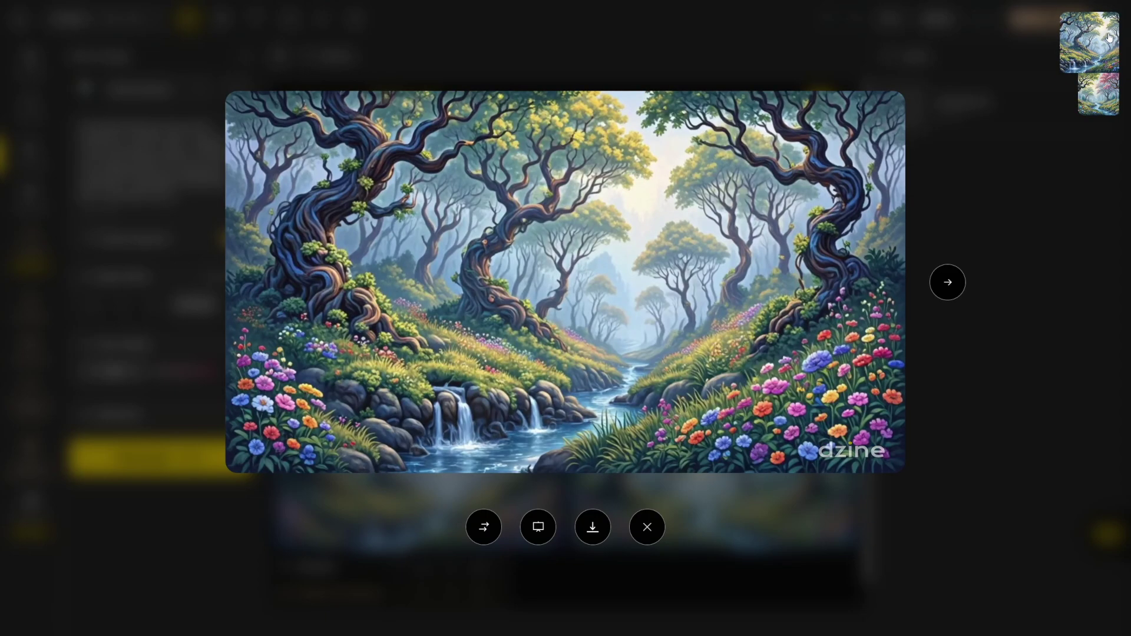
left_click(1093, 96)
left_click(1094, 52)
left_click(1087, 98)
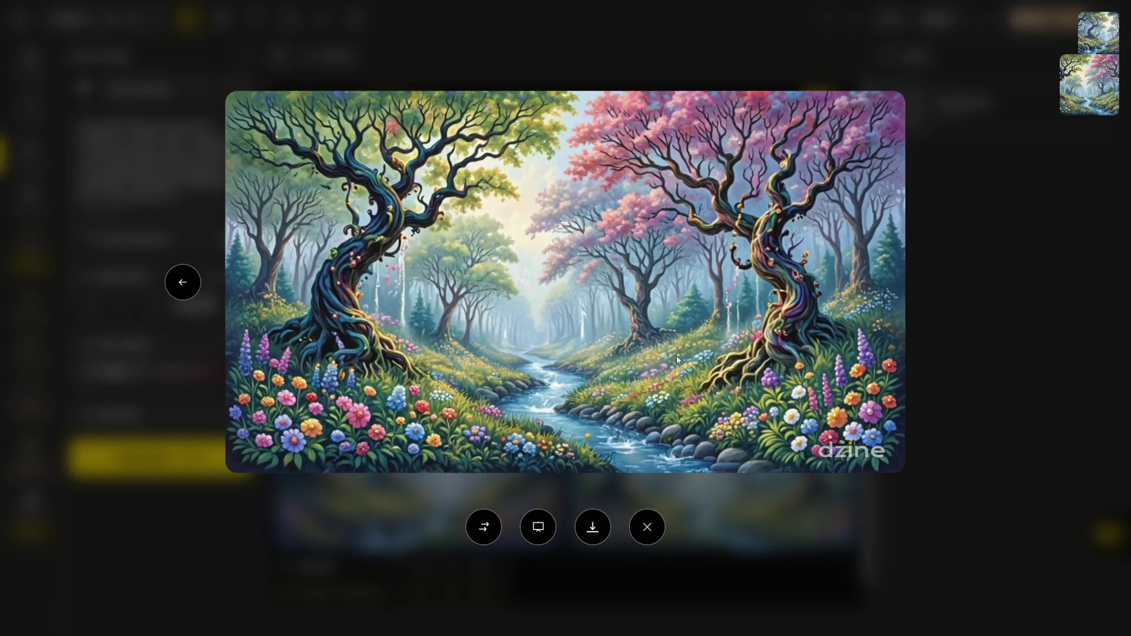
left_click(1112, 50)
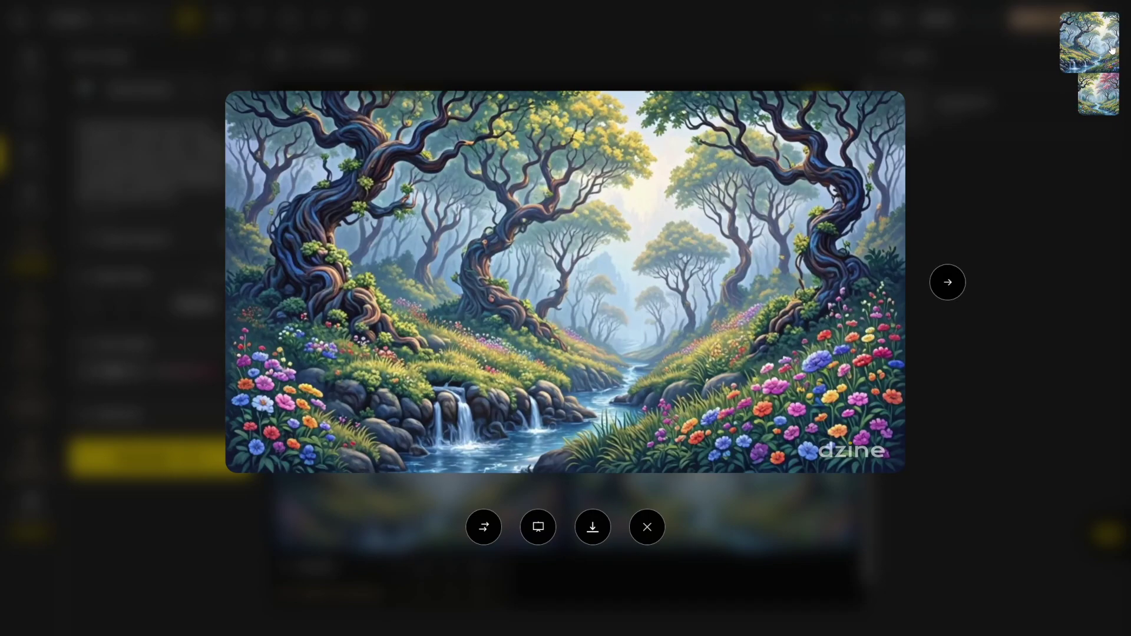
Review the waterfall and stream variations, then place the forest-and-stream variation on the canvas
left_click(1103, 72)
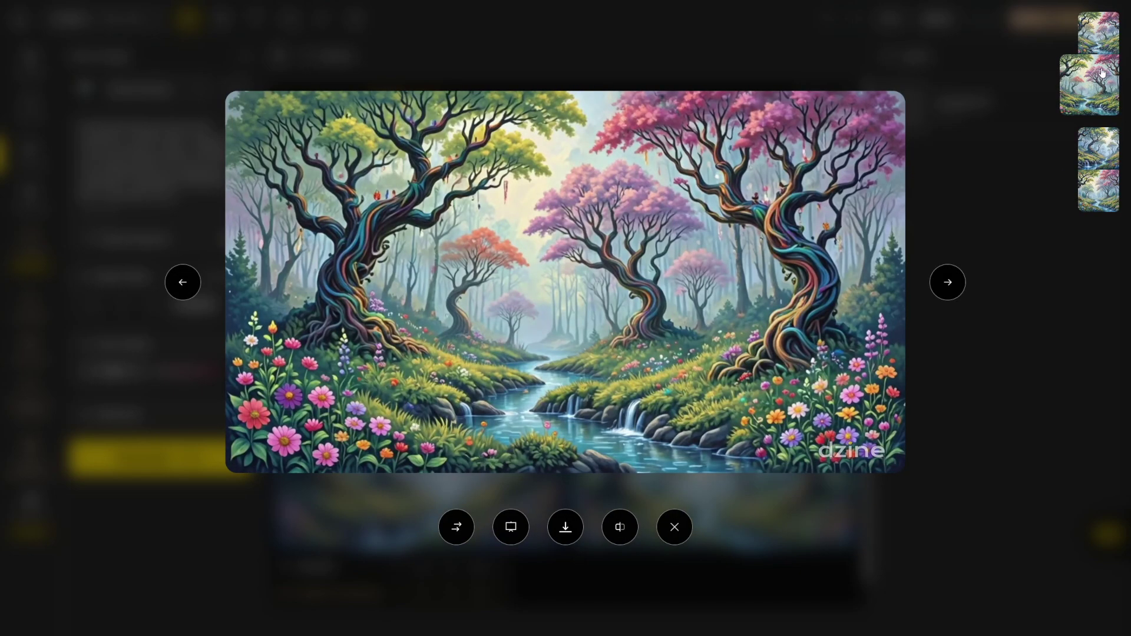
left_click(1103, 39)
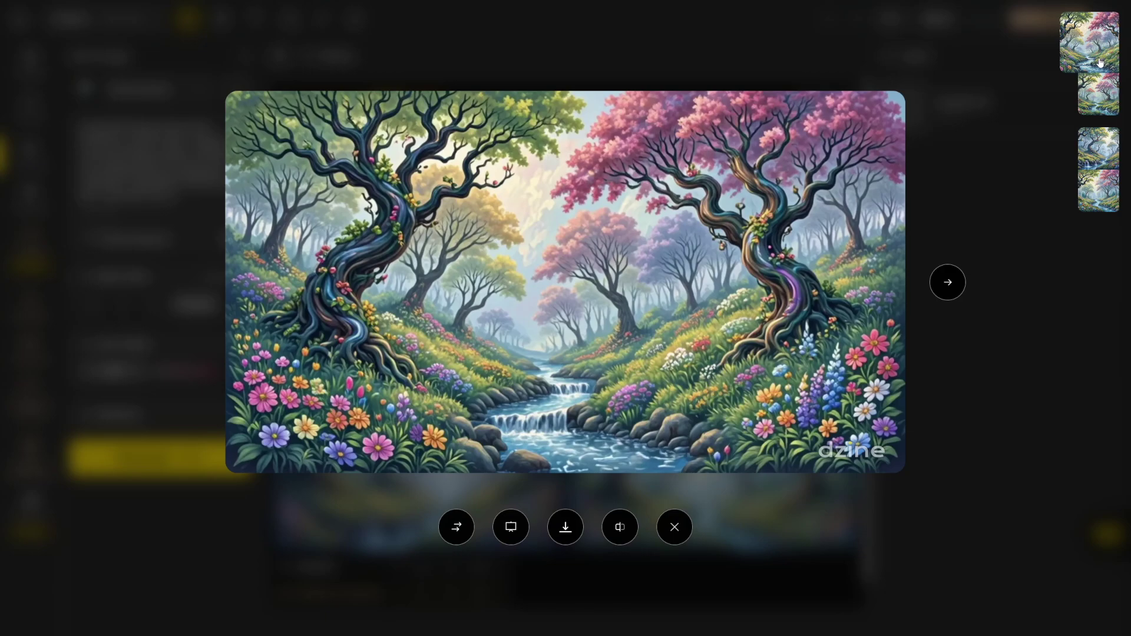
left_click(1091, 106)
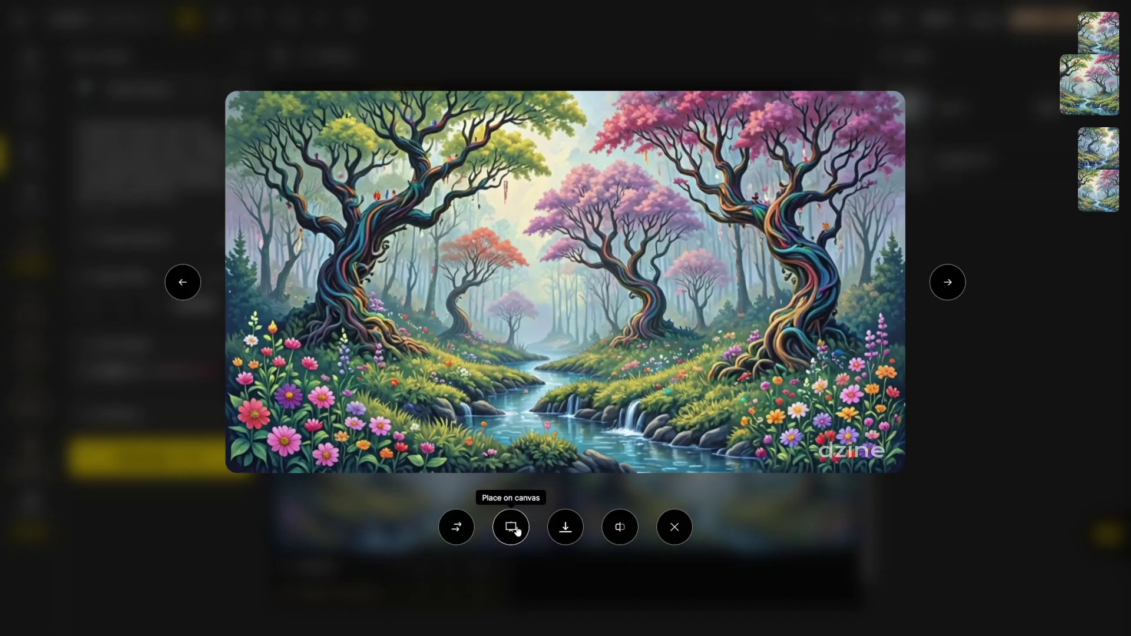
left_click(511, 527)
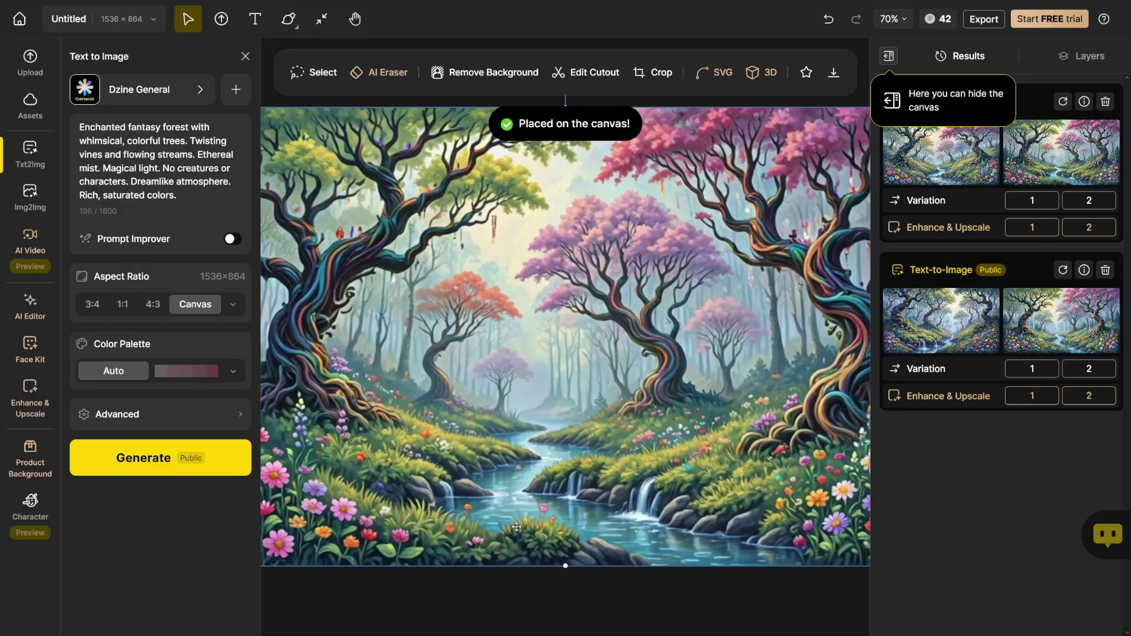
Close the Text to Image panel and show the Layers list with Layer 1 above Background
left_click(245, 57)
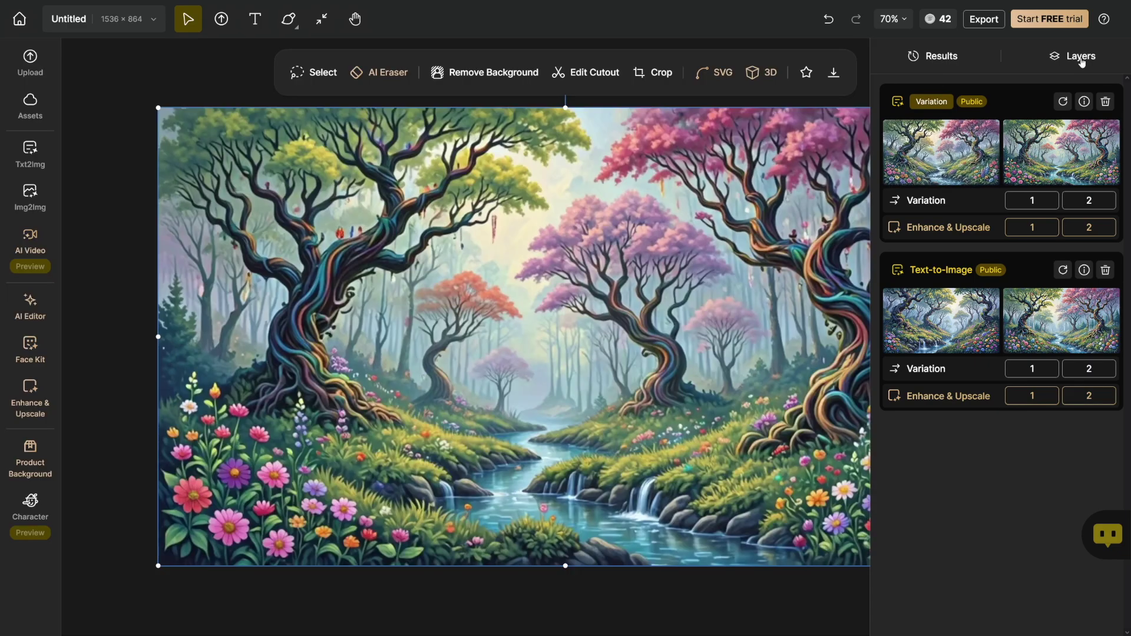
left_click(1080, 57)
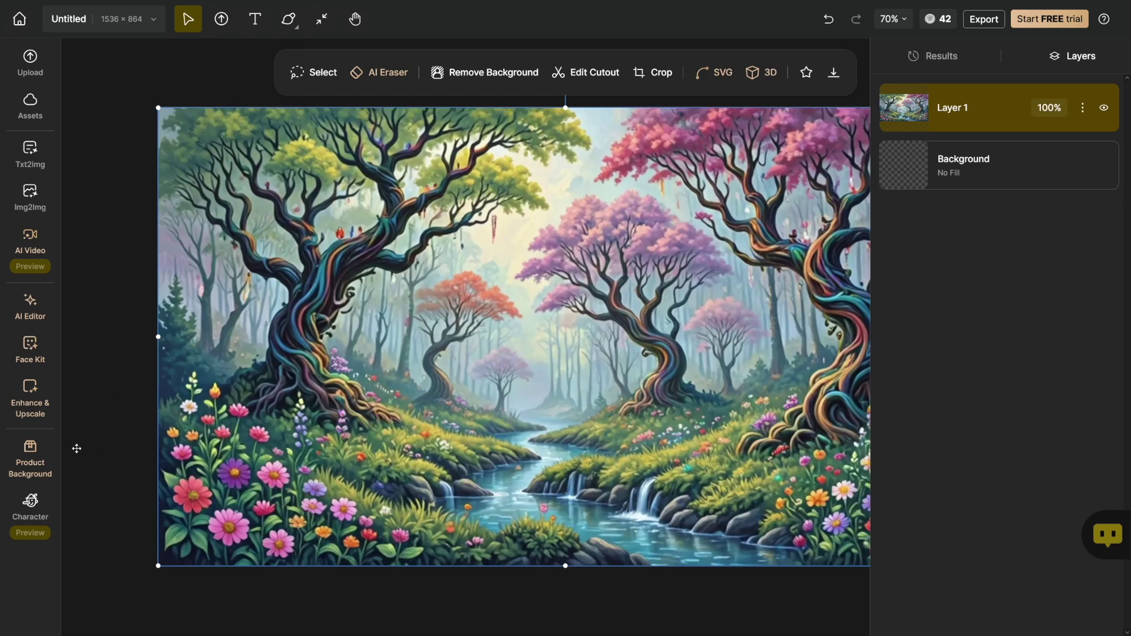
mouse_move(36, 465)
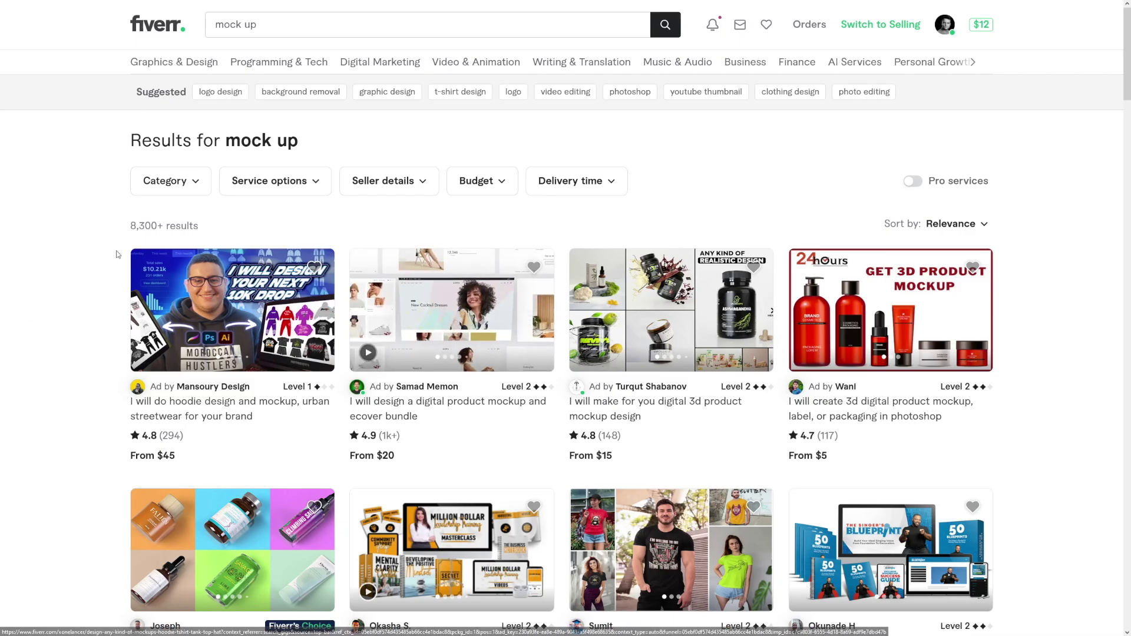
scroll(109, 254, "down", 3)
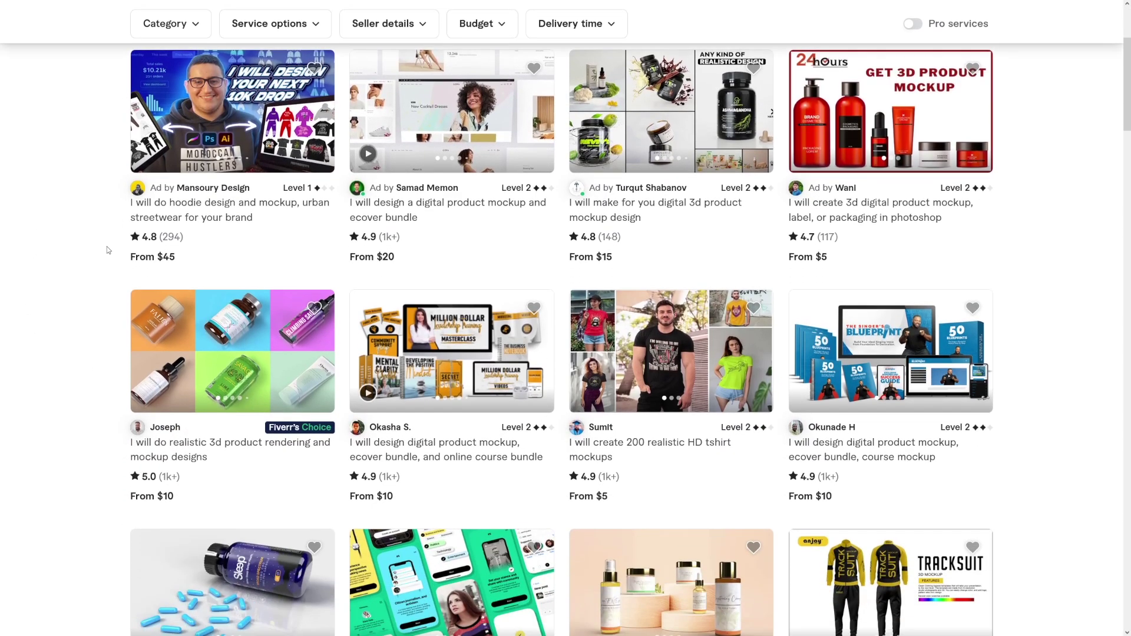
scroll(107, 248, "down", 2)
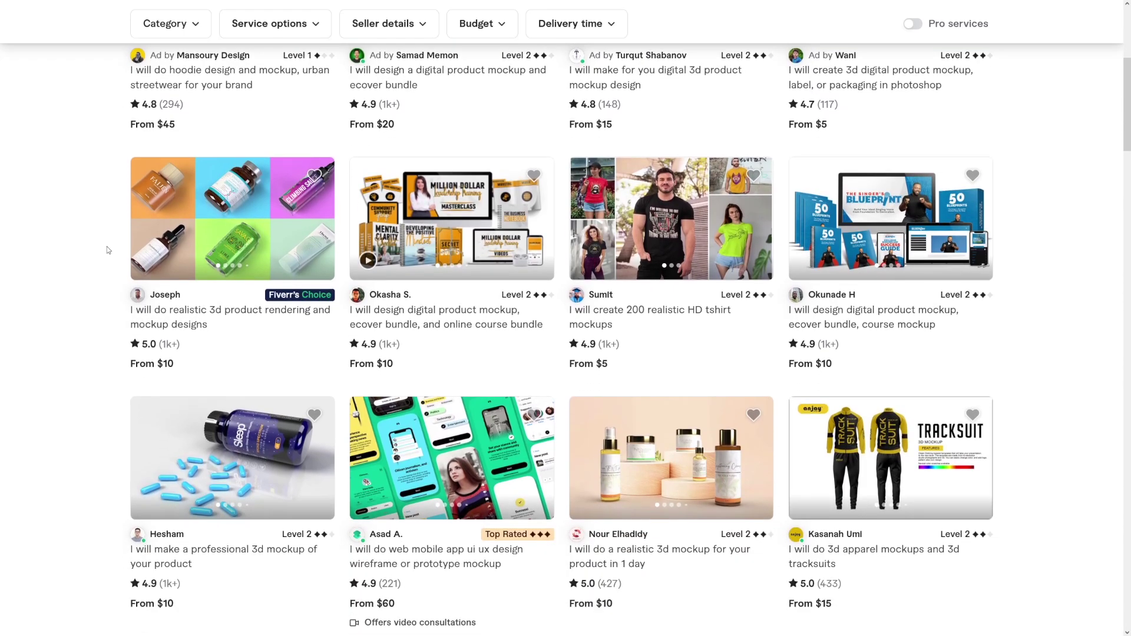
scroll(107, 246, "down", 2)
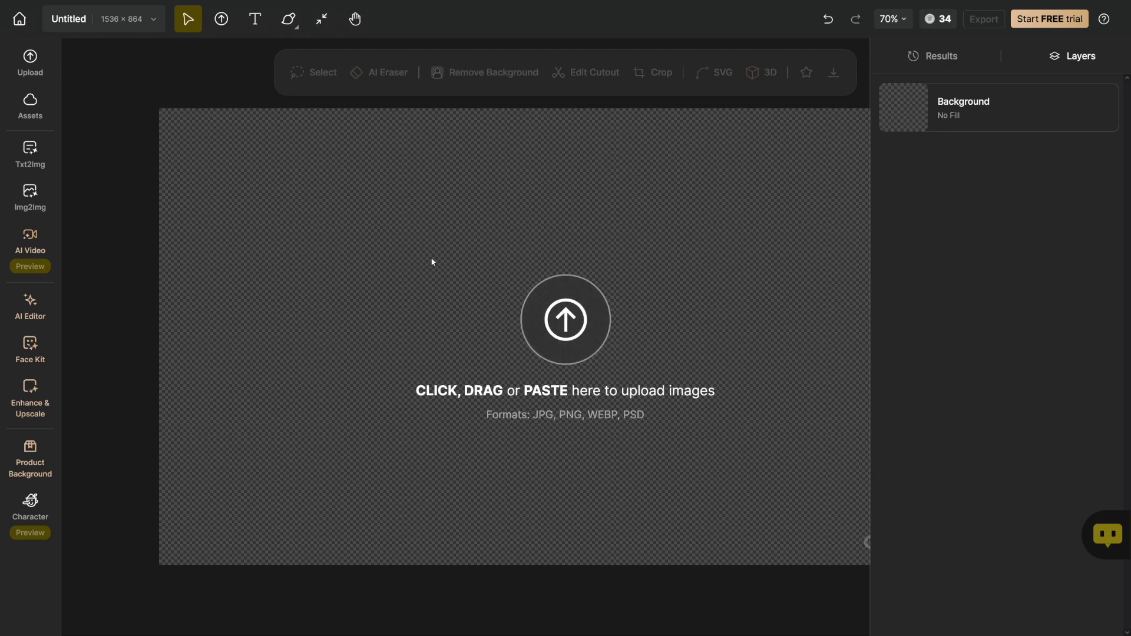
Open My Assets, browse its thumbnails, and show the Results list of forest generations
mouse_move(35, 246)
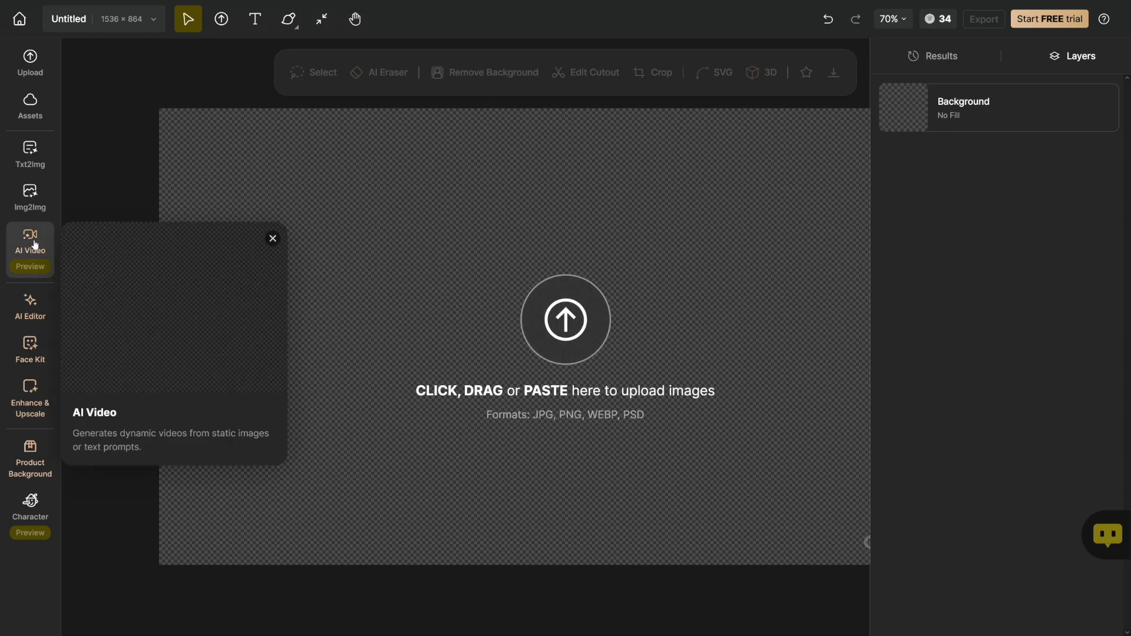
left_click(40, 116)
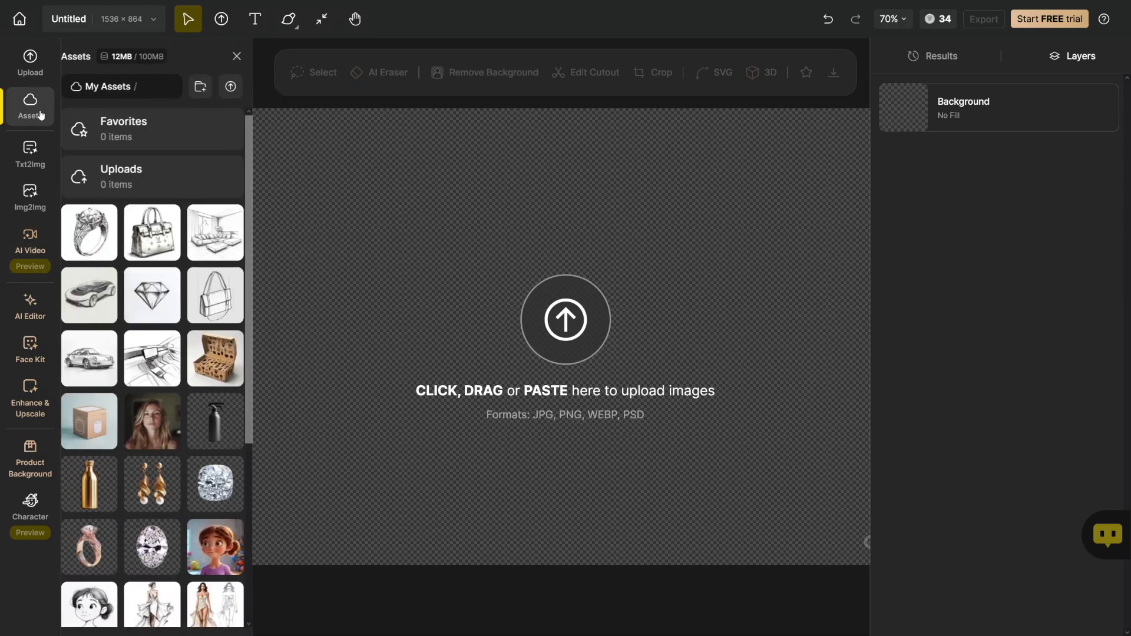
scroll(191, 321, "down", 4)
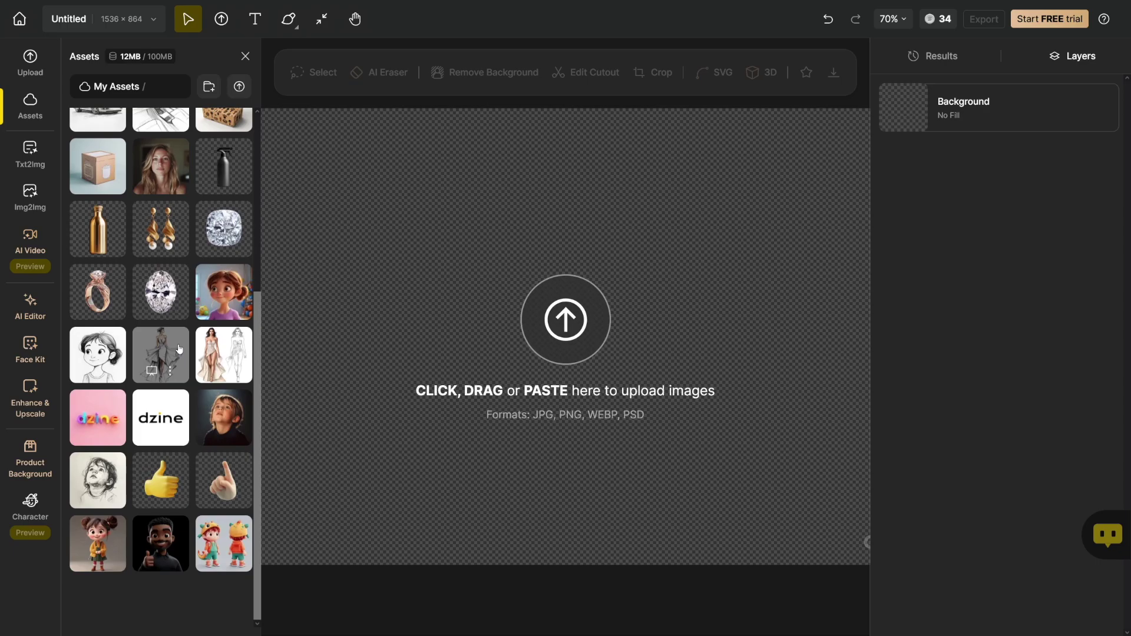
scroll(179, 348, "up", 4)
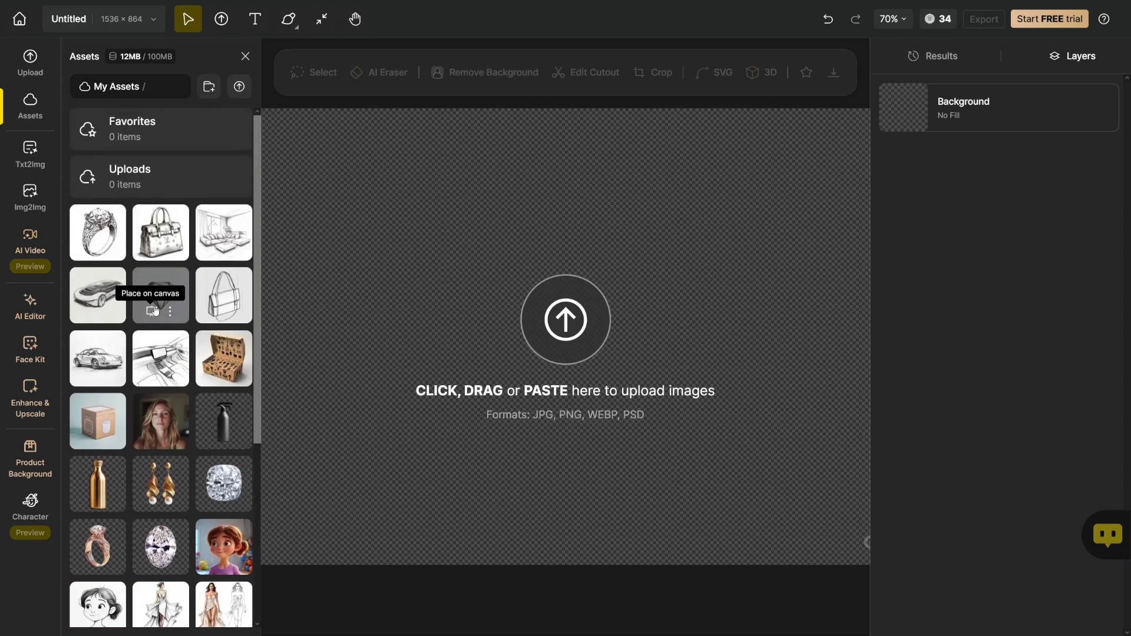
left_click(941, 54)
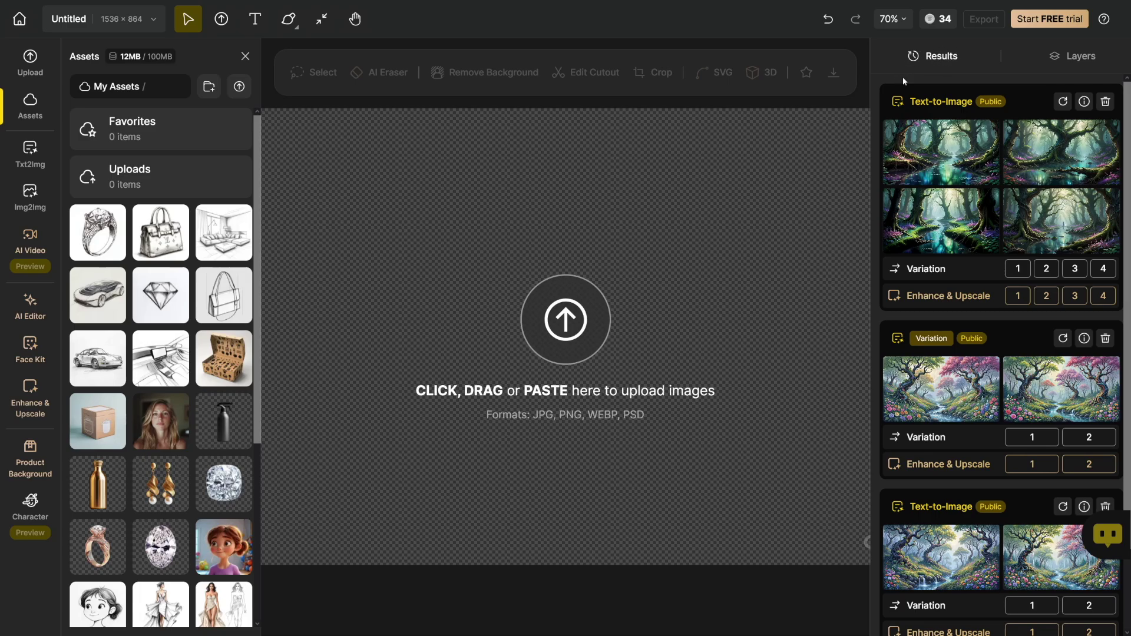
Pick the misty forest-stream image from the Text-to-Image results and place it on the canvas
left_click(941, 152)
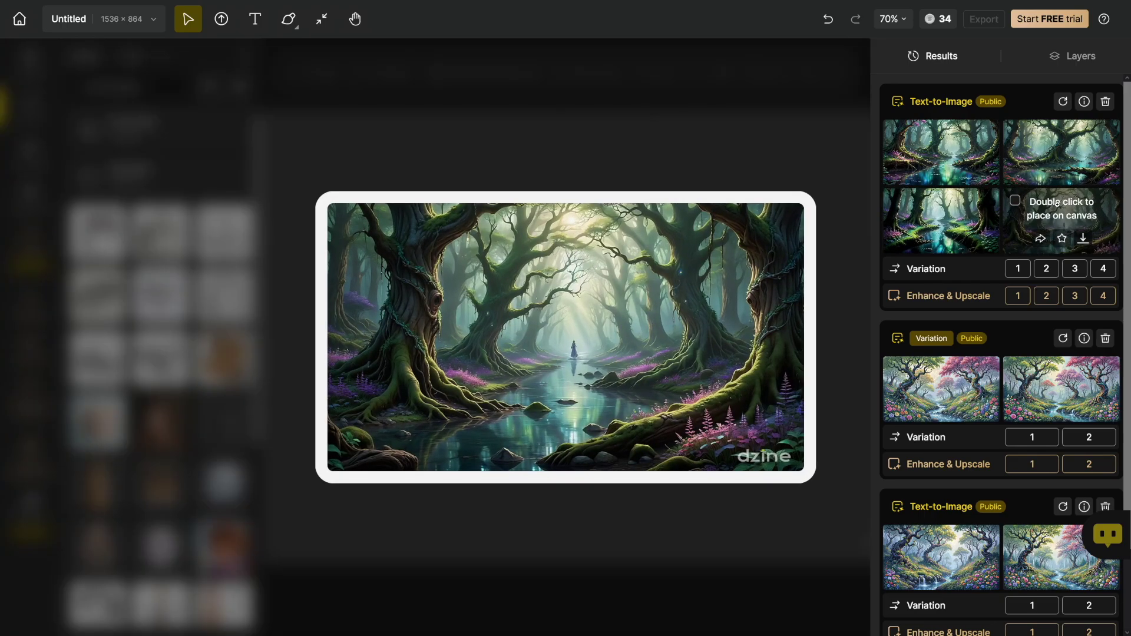
left_click(1060, 206)
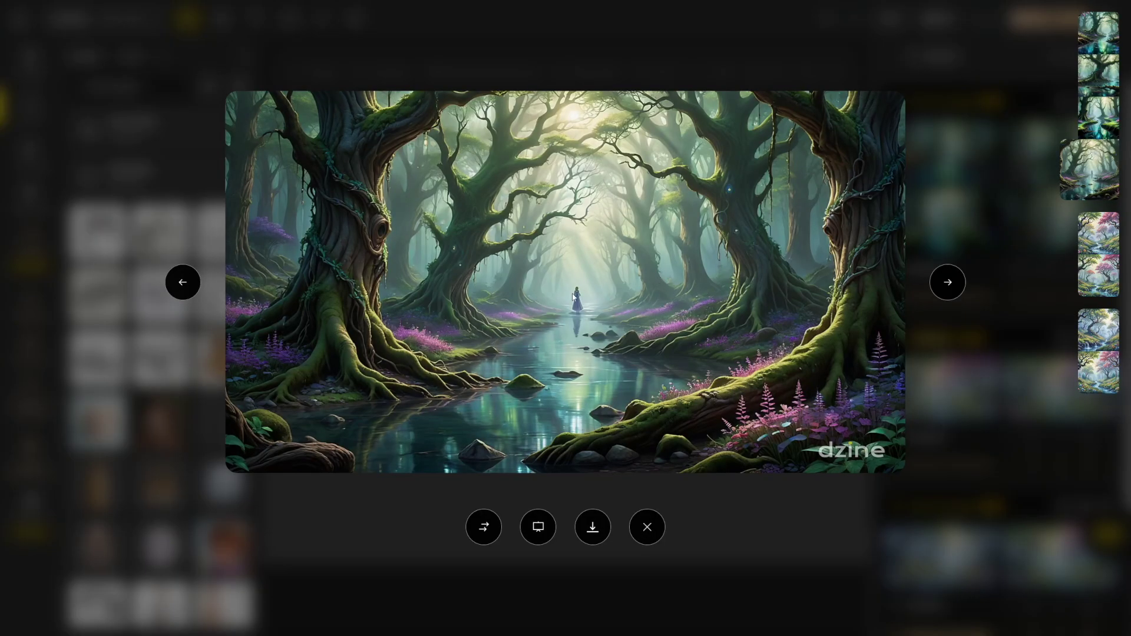
left_click(538, 526)
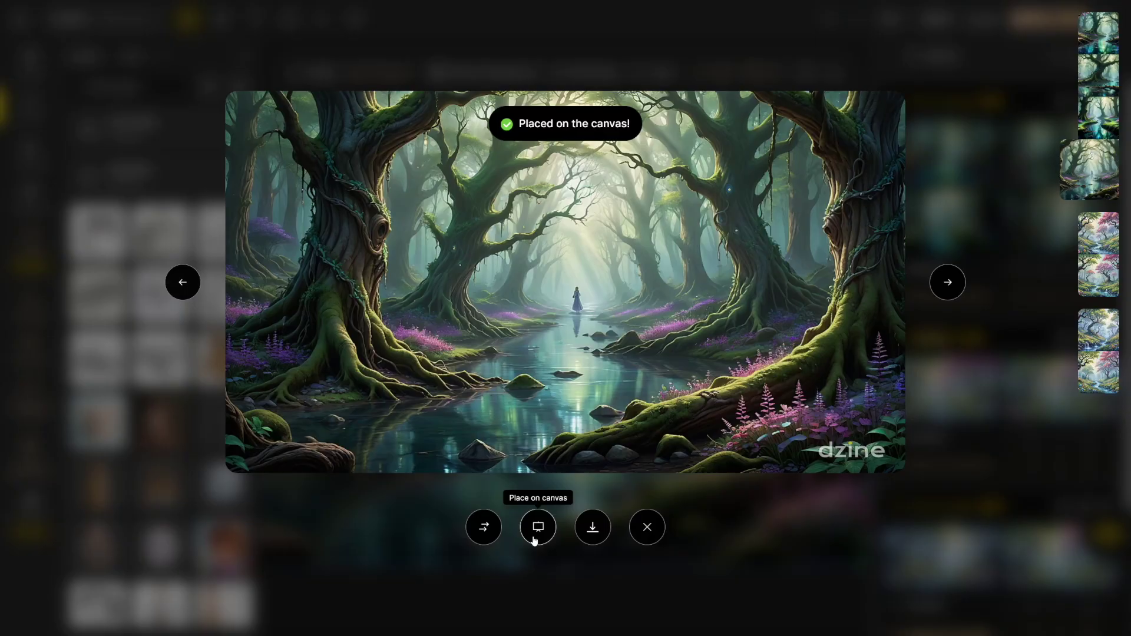
With the Layers list showing, nudge the forest image as Layer 1 to fill the canvas, then deselect it
left_click(245, 56)
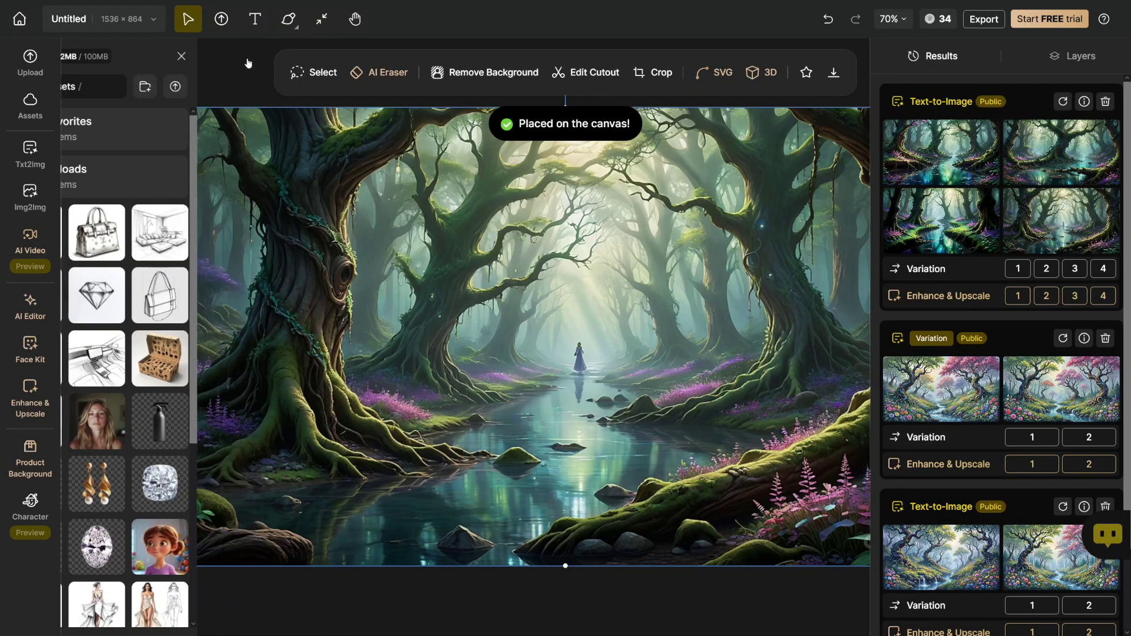
left_click(1074, 53)
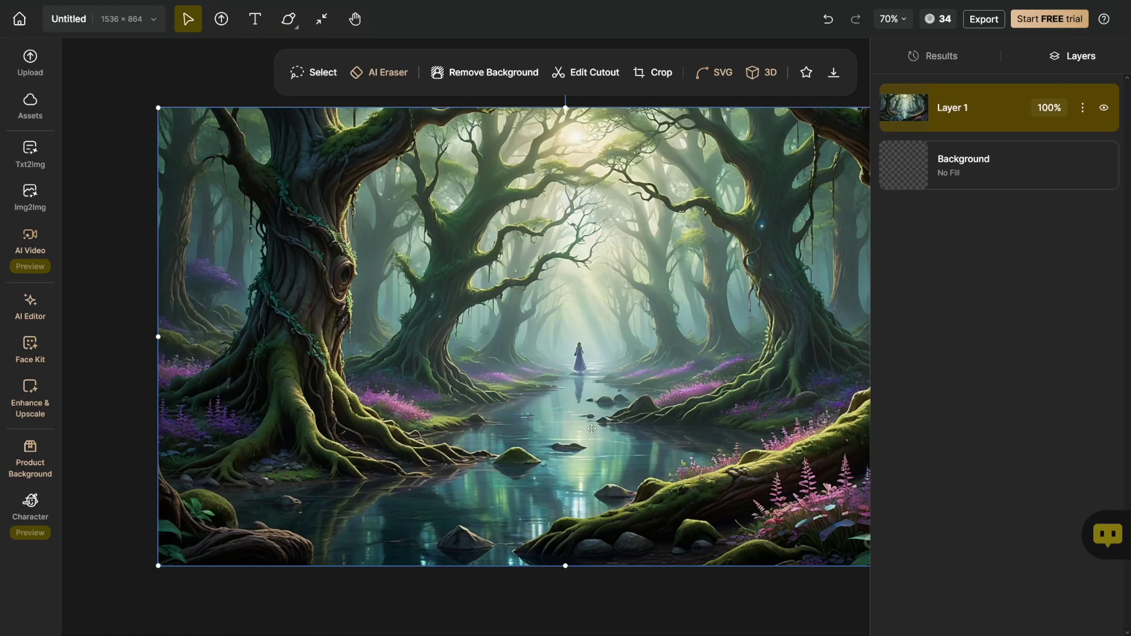
mouse_move(655, 415)
left_mouse_down()
mouse_move(654, 426)
mouse_move(618, 403)
mouse_move(633, 443)
mouse_move(649, 409)
mouse_move(639, 412)
left_mouse_up()
key("Escape")
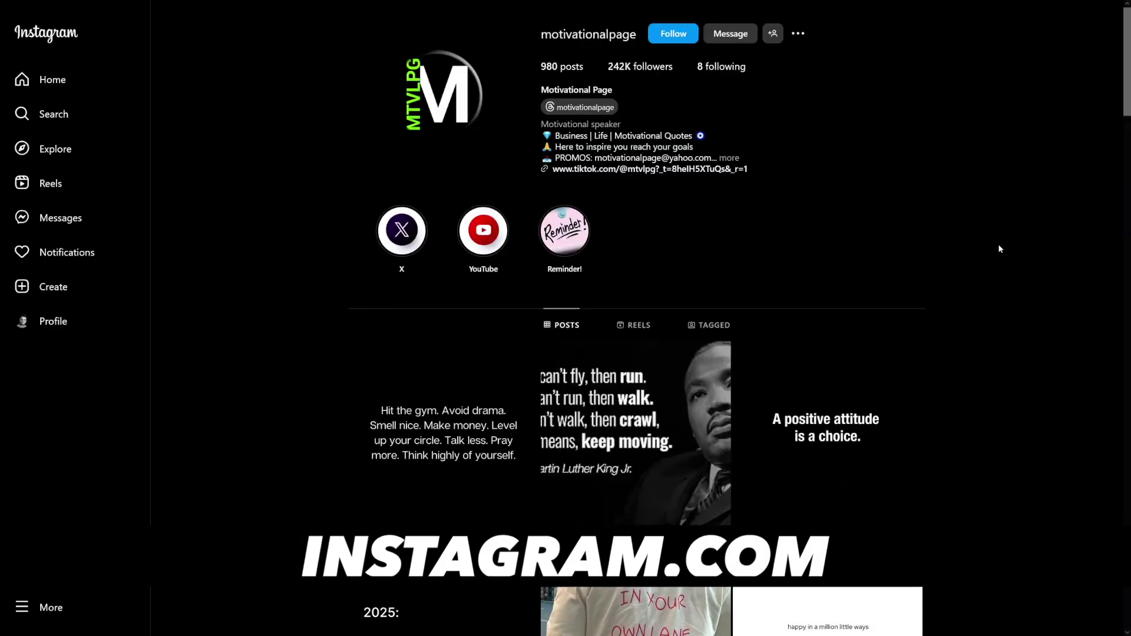
scroll(1027, 249, "down", 3)
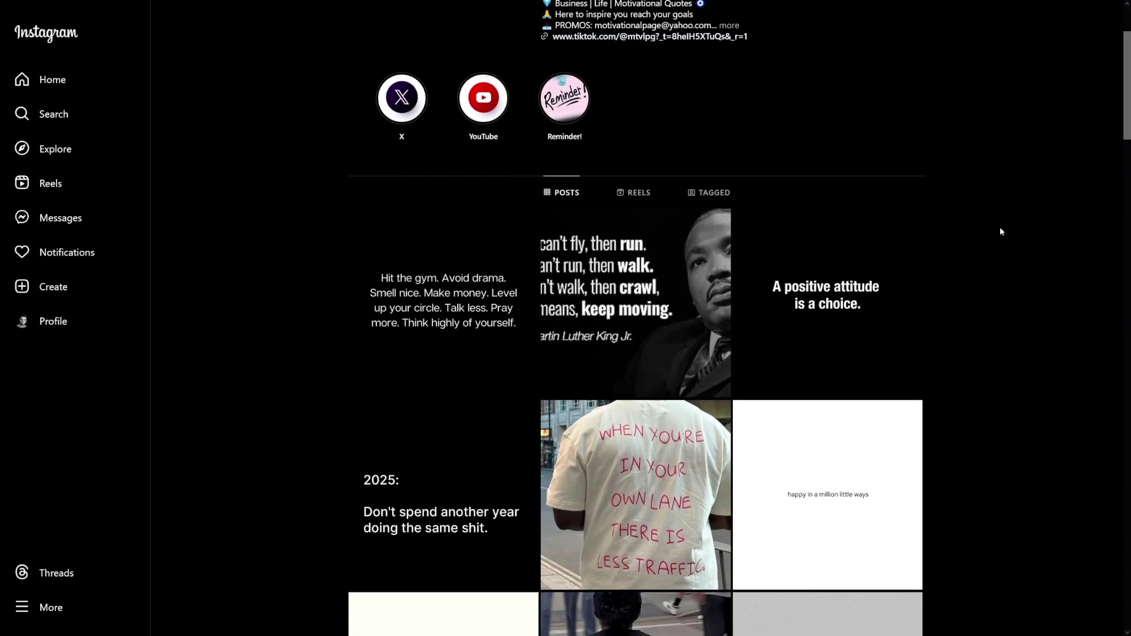
scroll(1000, 228, "up", 3)
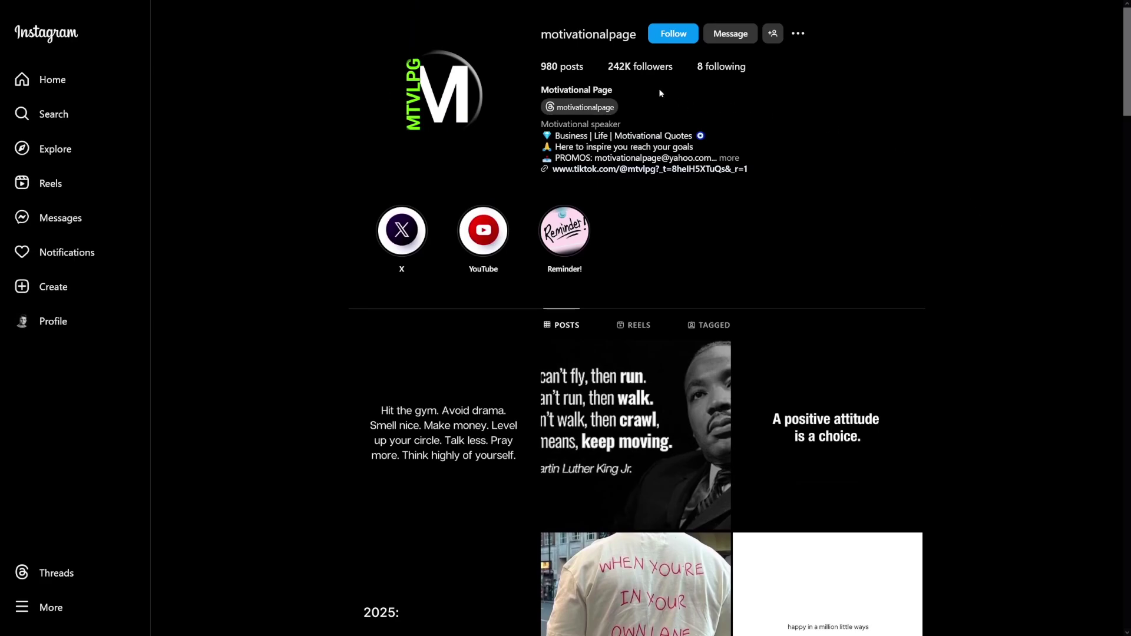
scroll(995, 227, "down", 15)
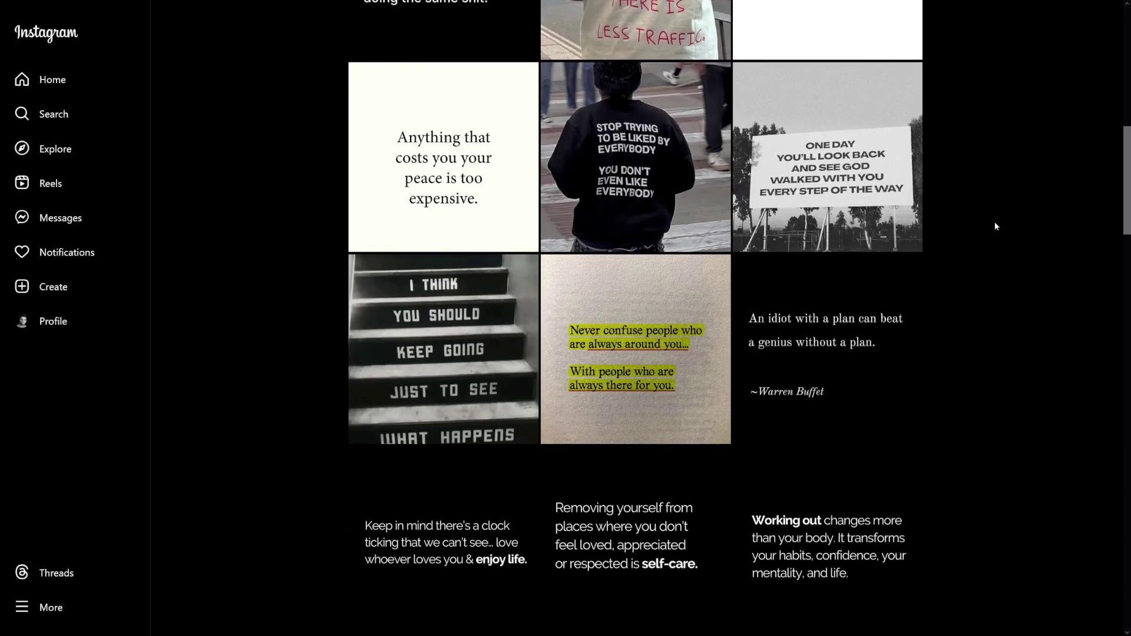
scroll(994, 226, "down", 7)
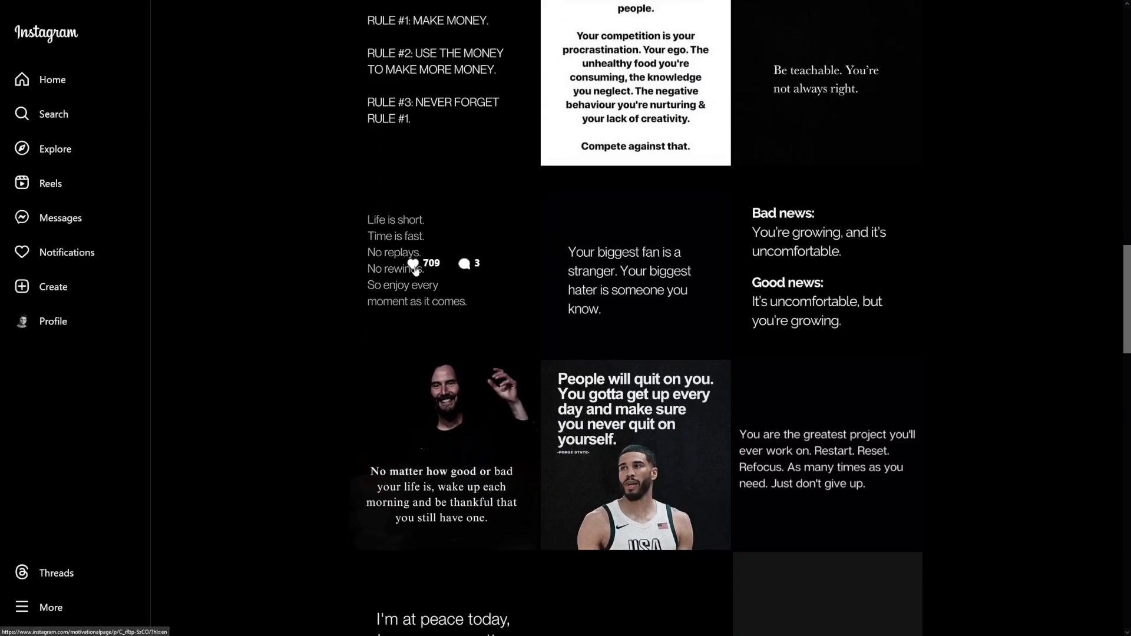
left_click(463, 272)
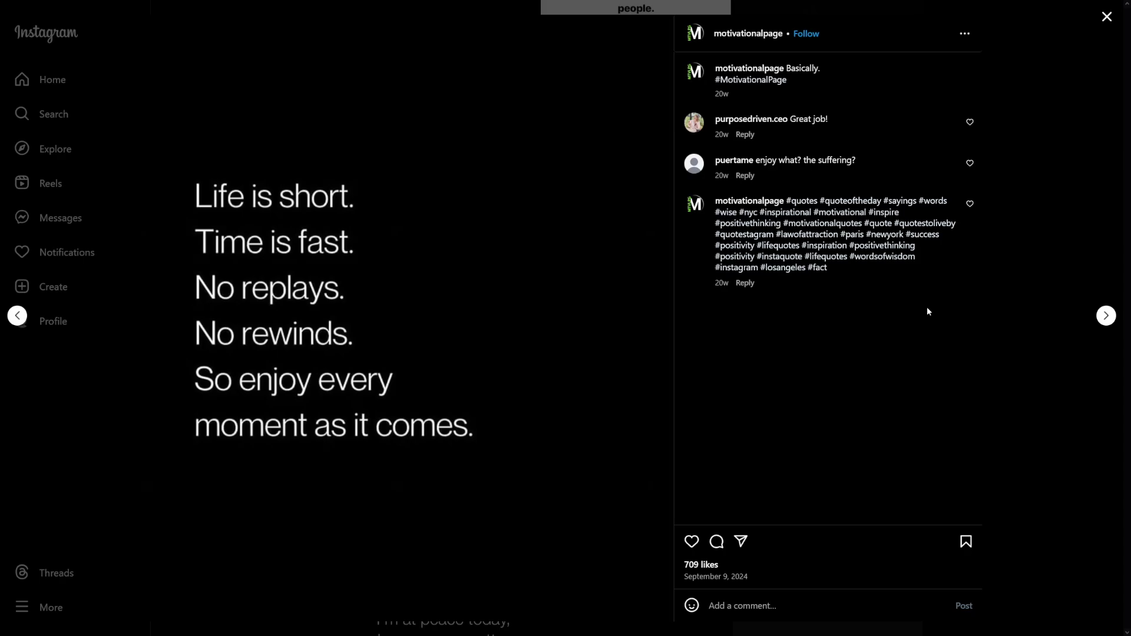
left_click(1103, 20)
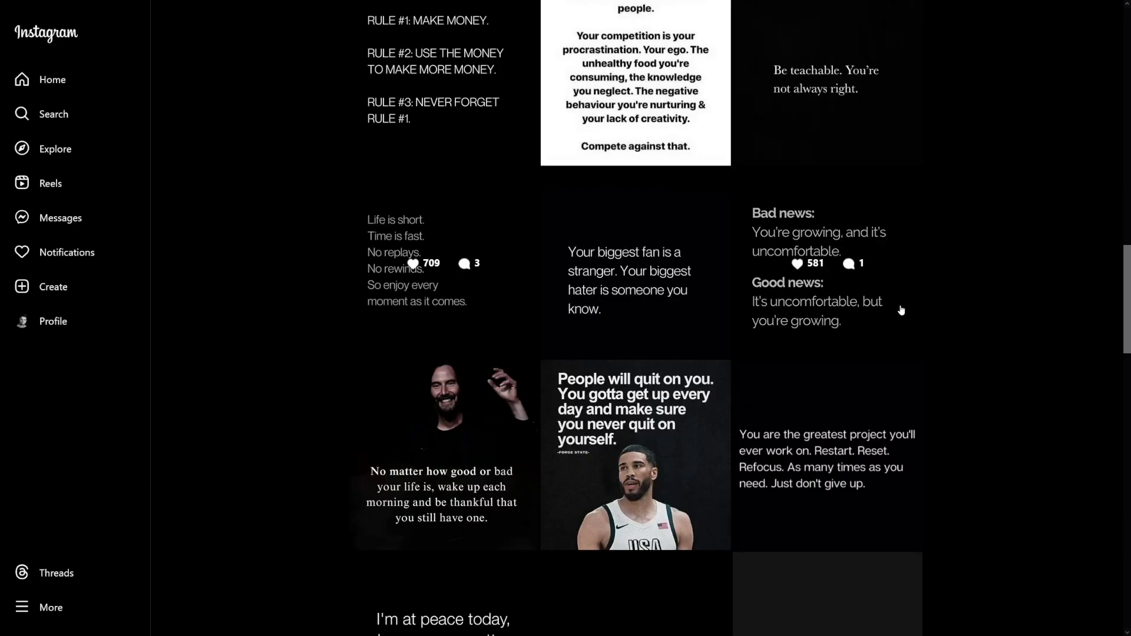